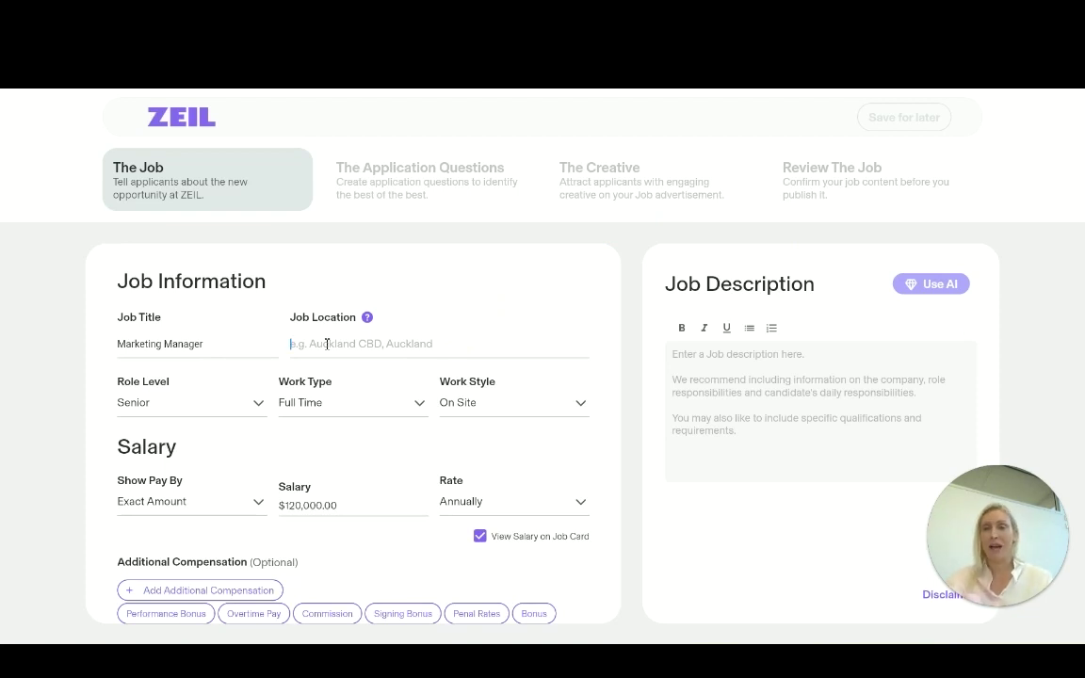
Step: Set the job location to the company's street address in Freemans Bay, Auckland, using the matching address suggestion
text(3)
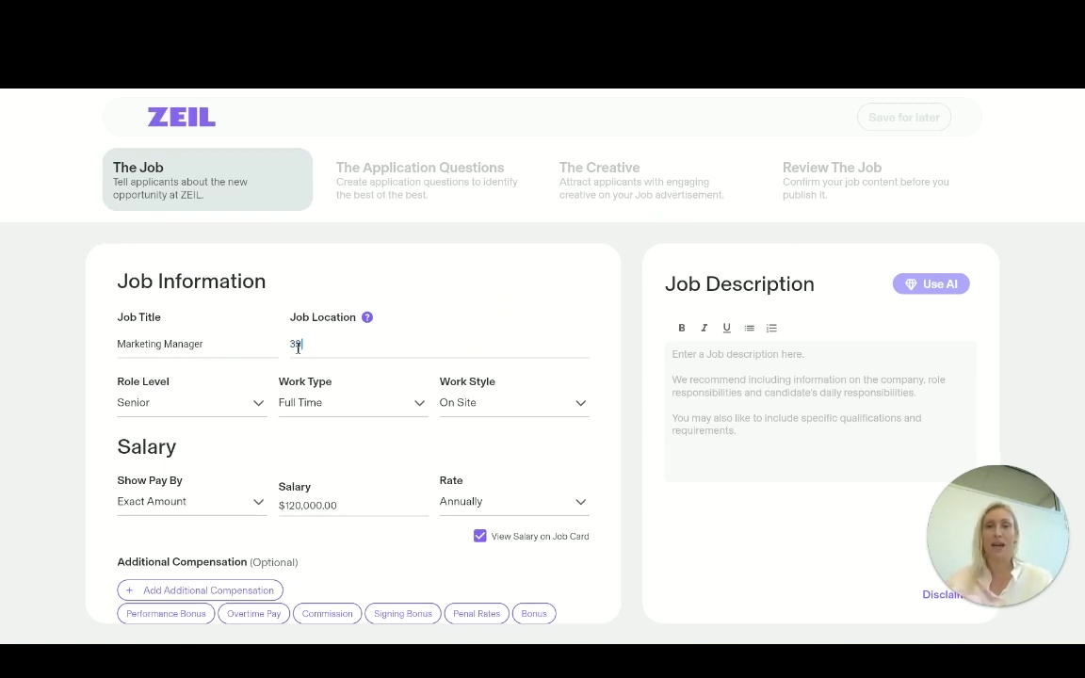
text(9 coll)
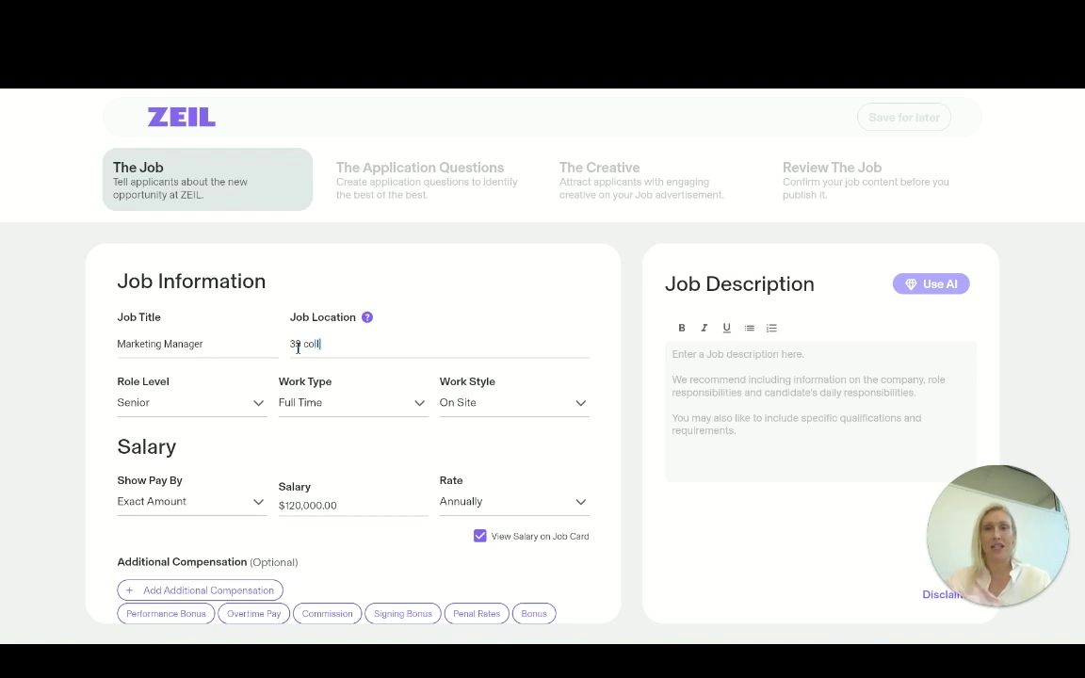
text(ege)
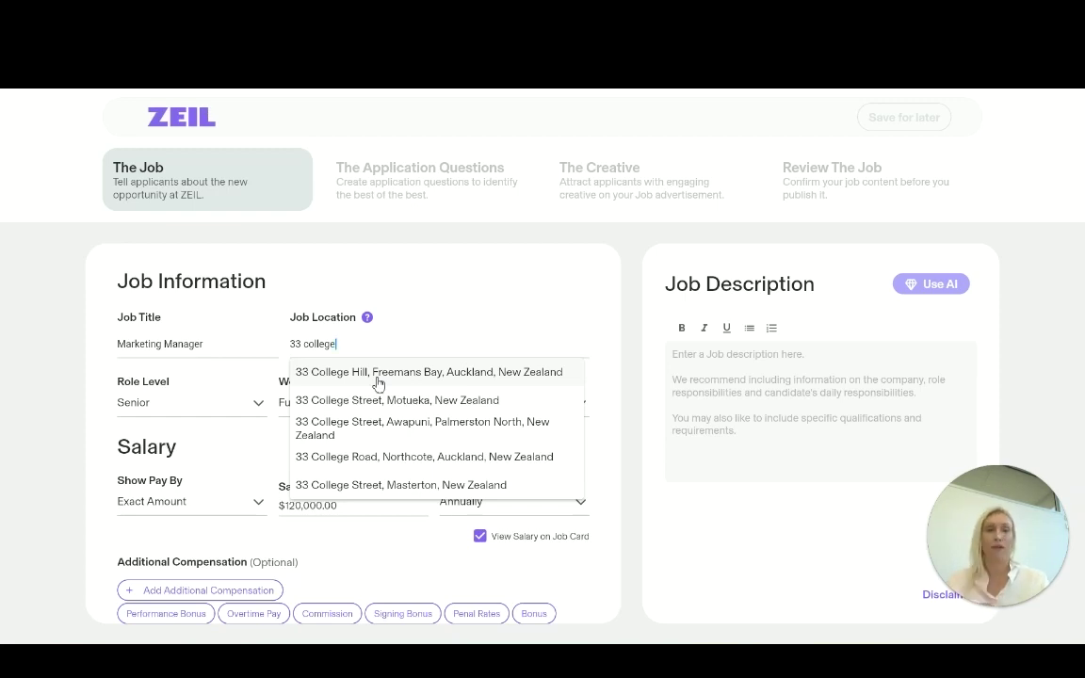
click(377, 382)
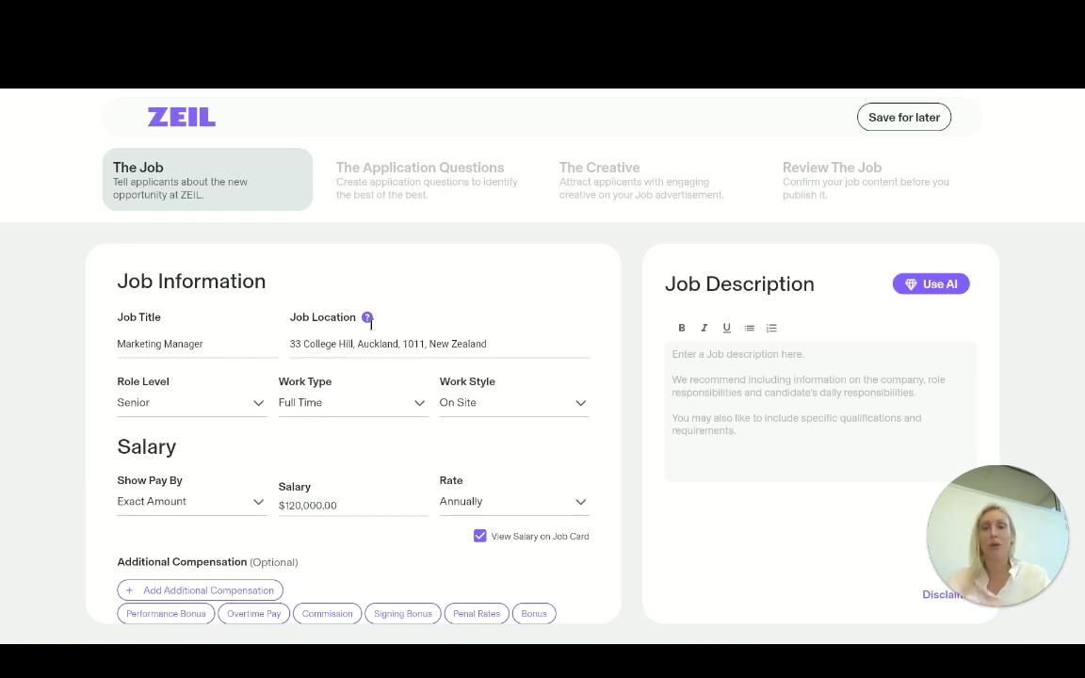
Step: Generate the job description with AI and insert blank lines above the "About the role" and "The role will involve" headings
click(929, 285)
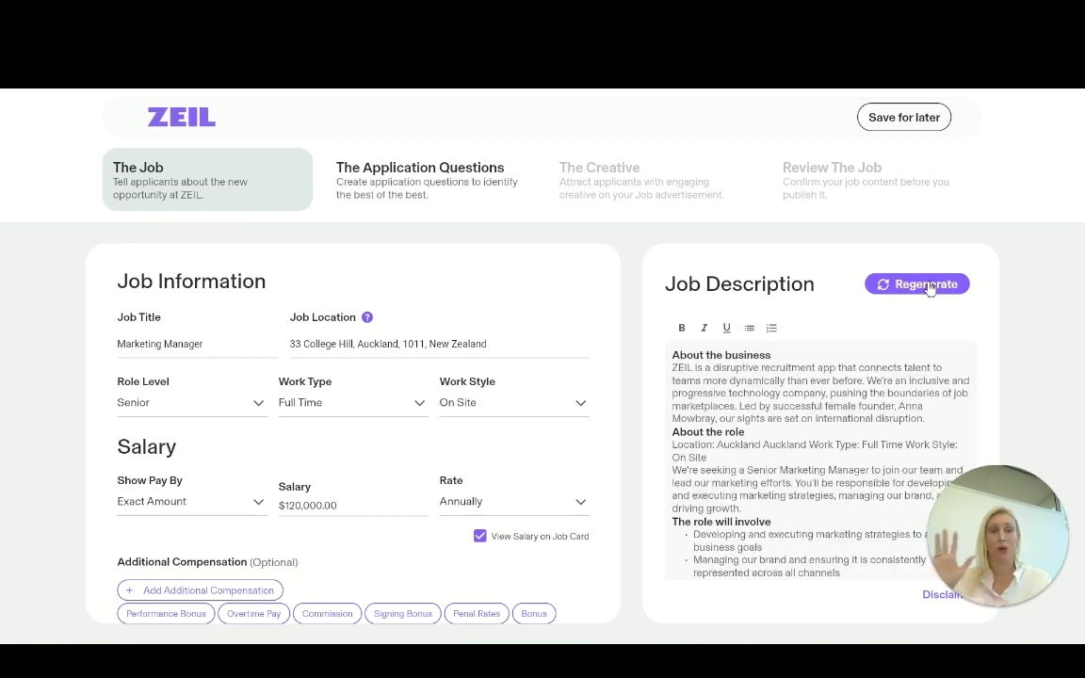
click(673, 432)
key(Return)
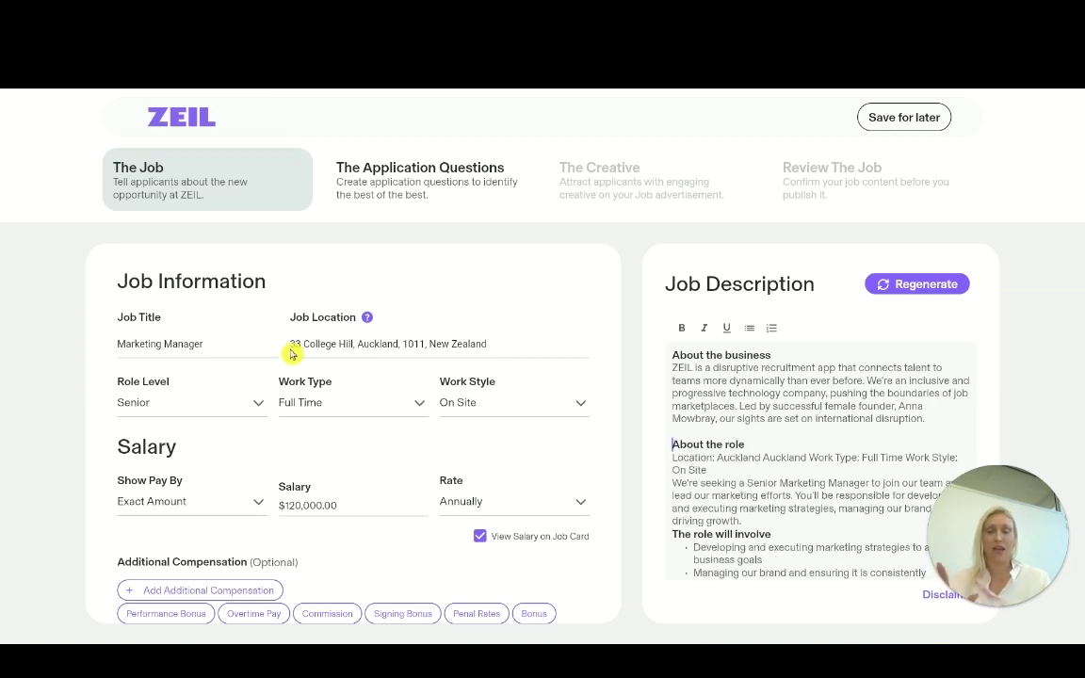
click(672, 533)
key(Return)
click(400, 365)
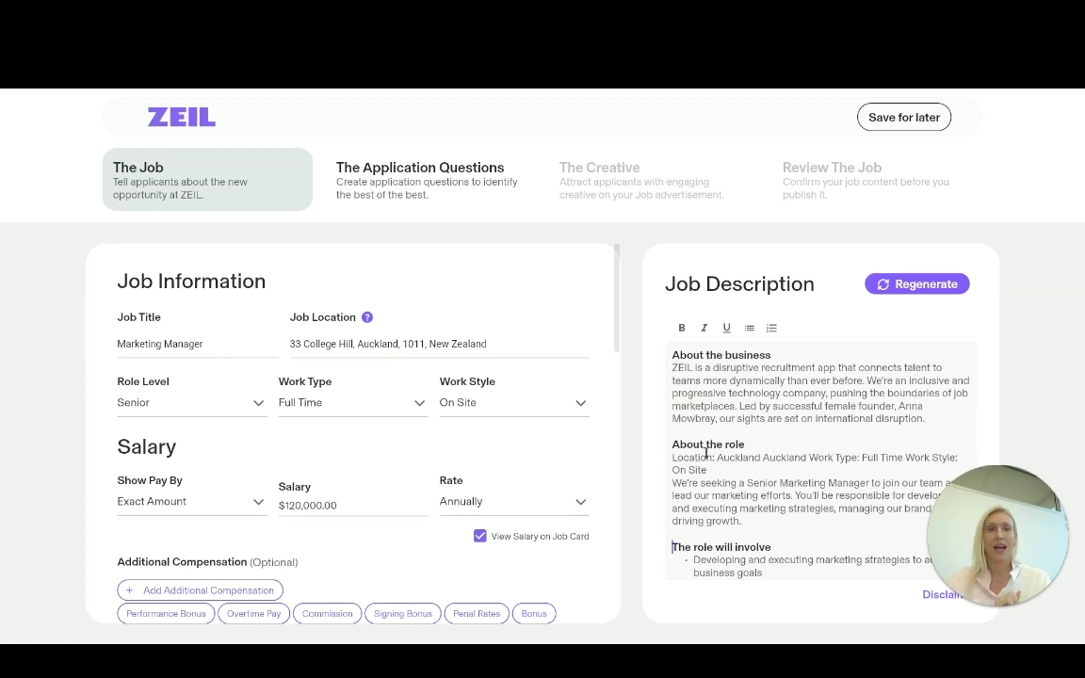
scroll(707, 453, down, 2)
scroll(706, 453, up, 2)
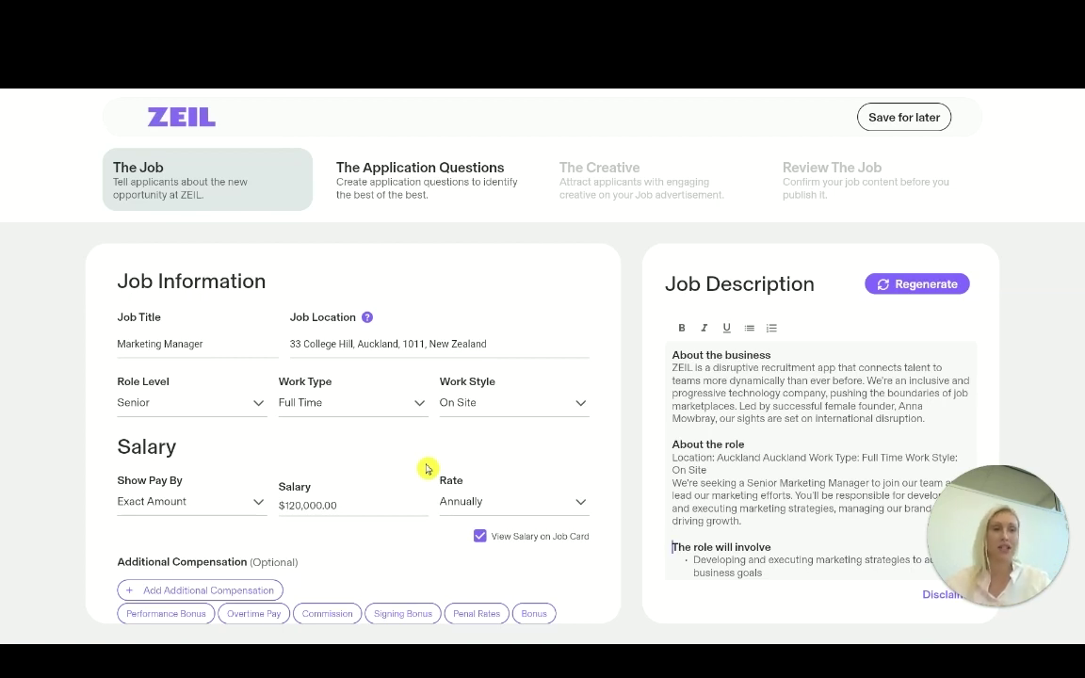
Step: Create a custom additional compensation entry named "Chinese New Year Bonus", keeping the salary shown on the job card
click(481, 536)
click(480, 536)
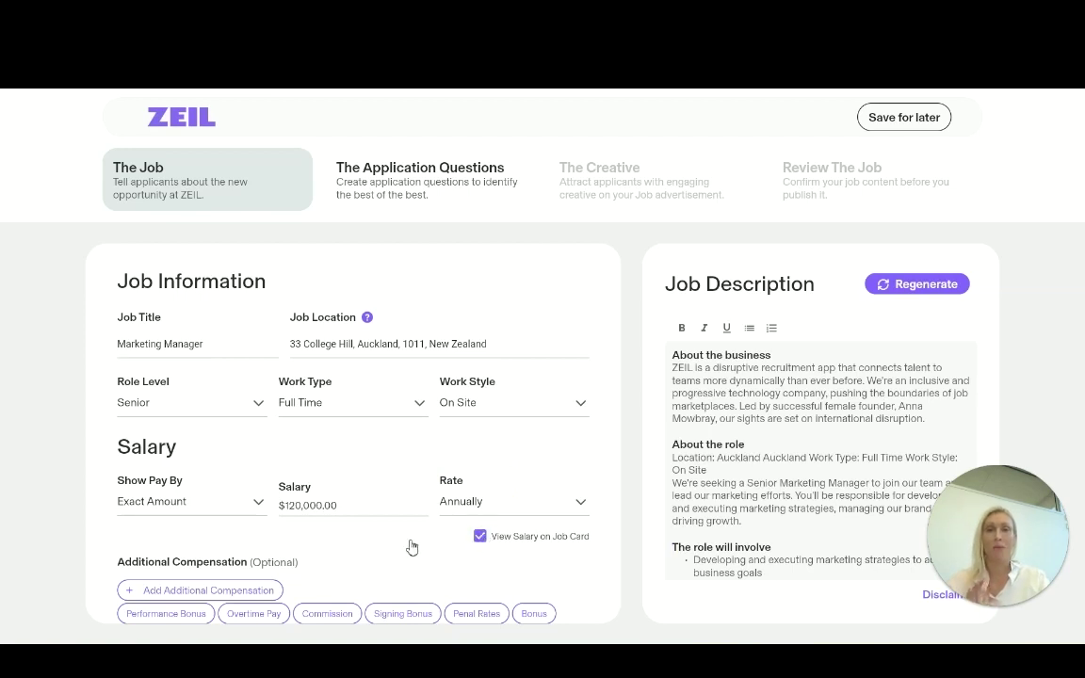
scroll(411, 546, down, 2)
scroll(411, 547, down, 2)
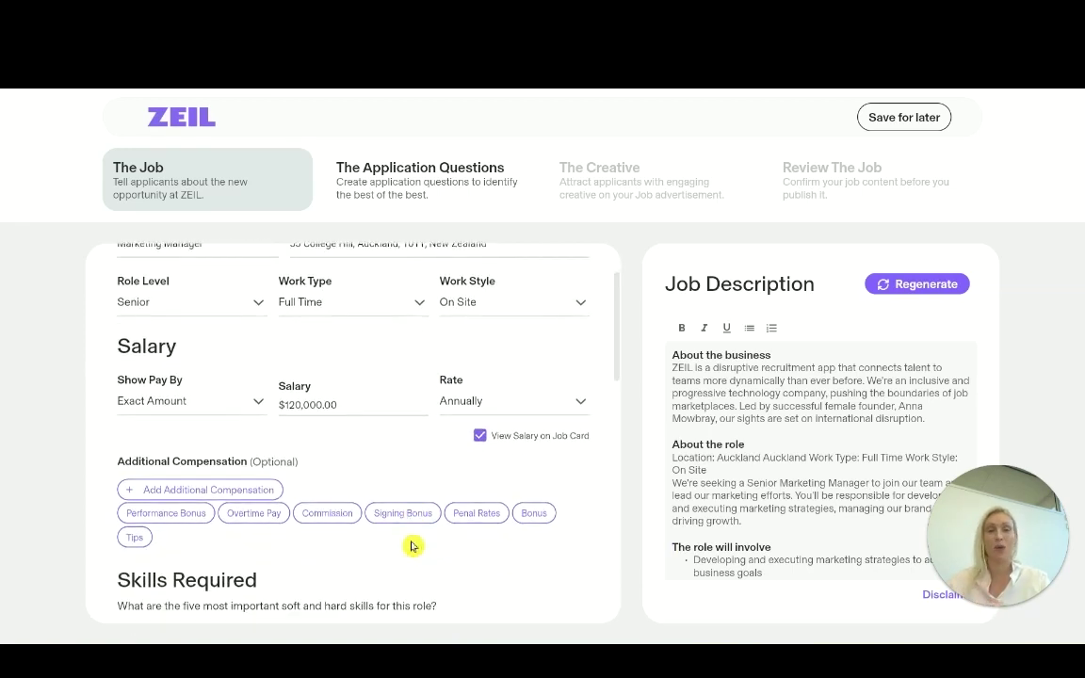
scroll(411, 546, down, 4)
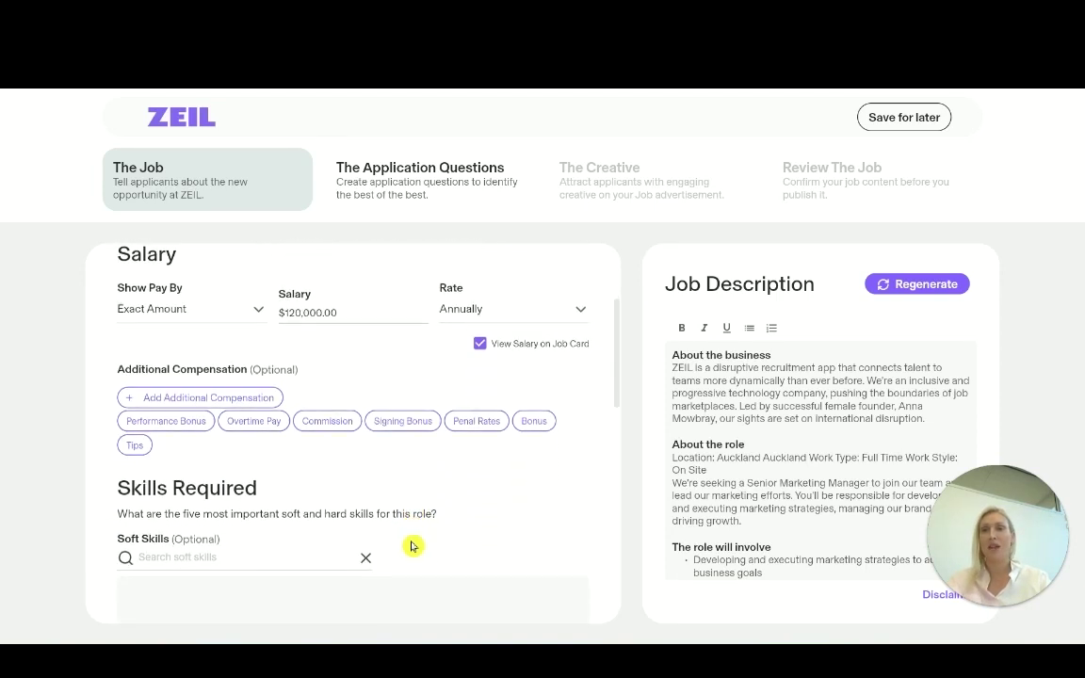
scroll(412, 546, down, 3)
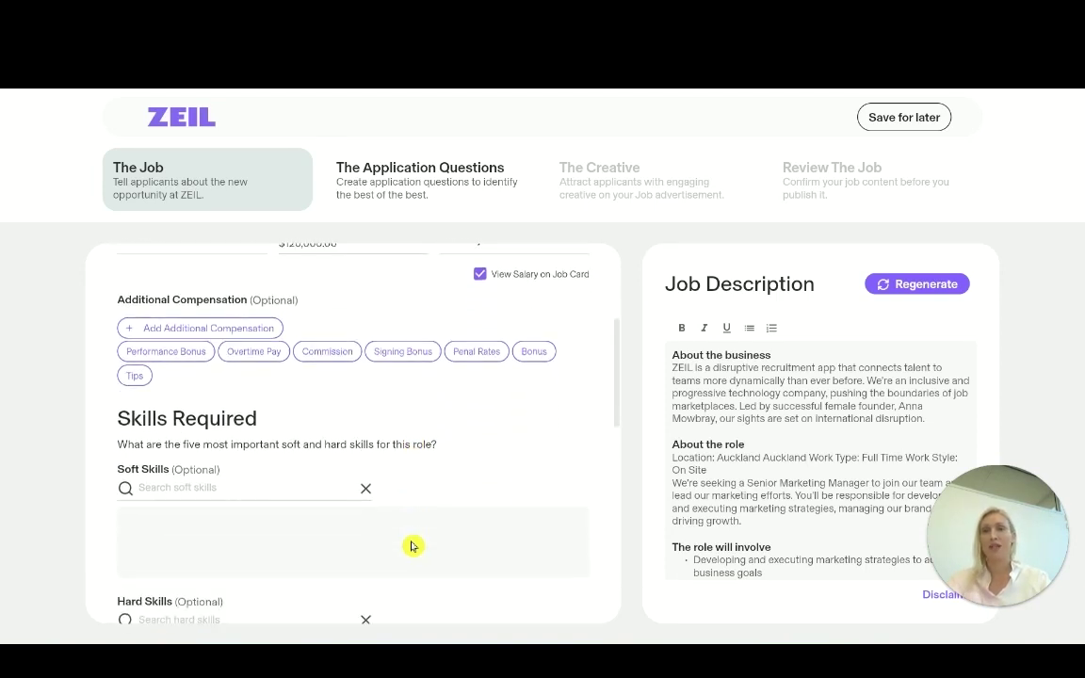
click(220, 327)
click(332, 347)
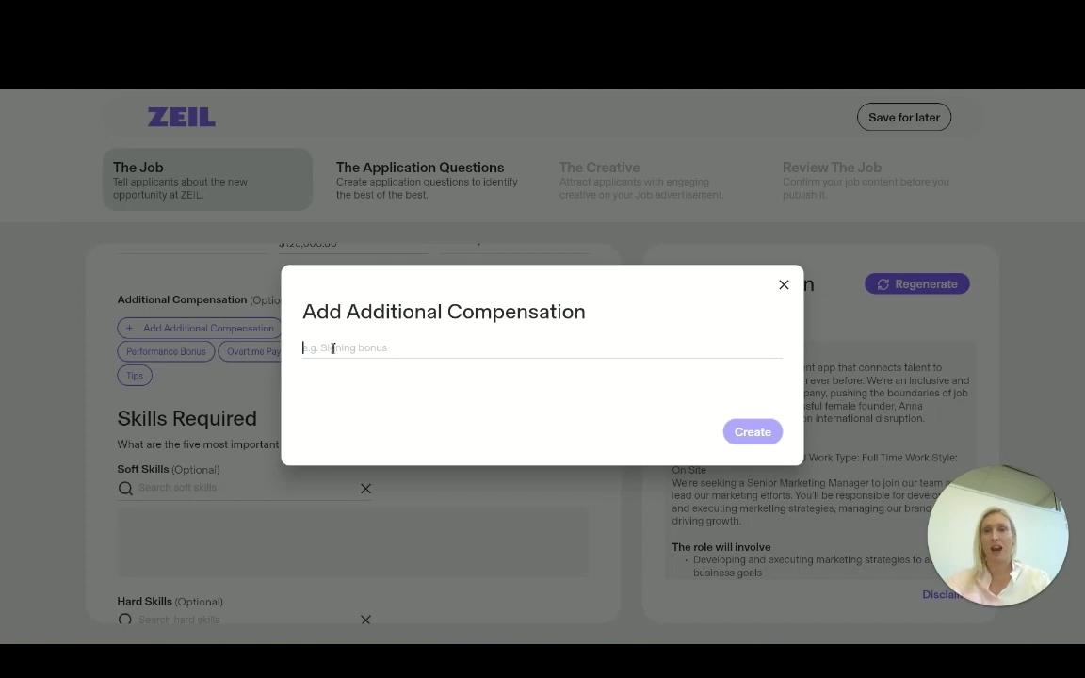
text(chinese New Year Bonus)
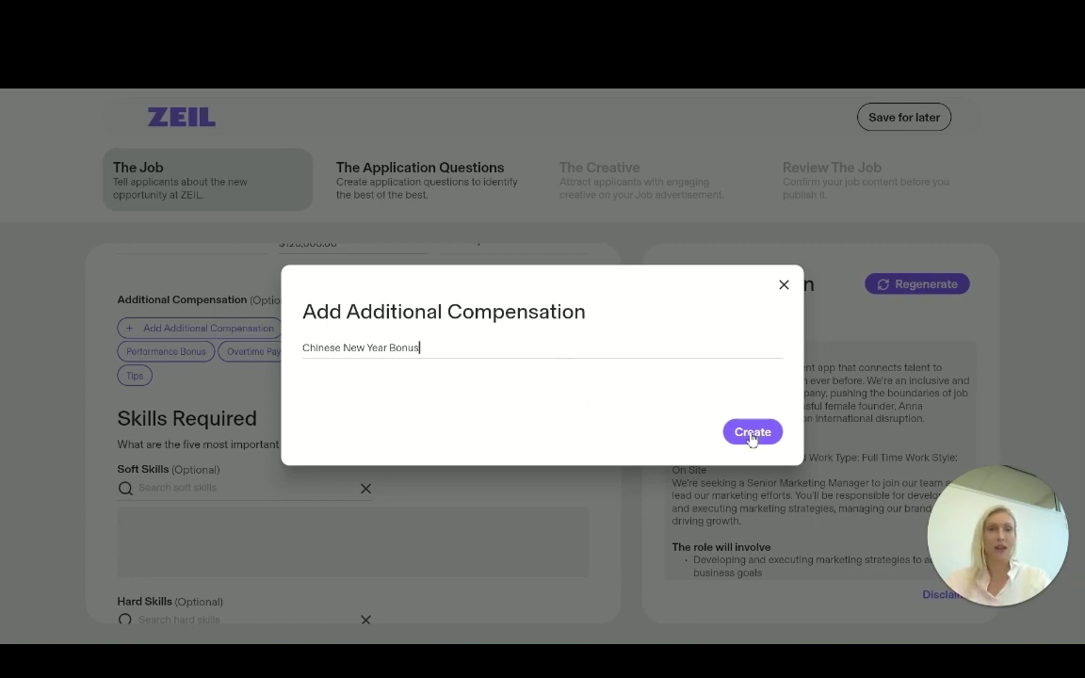
click(752, 432)
Step: Search for Communication and add it to the role's required soft skills
scroll(393, 414, down, 2)
scroll(393, 414, down, 3)
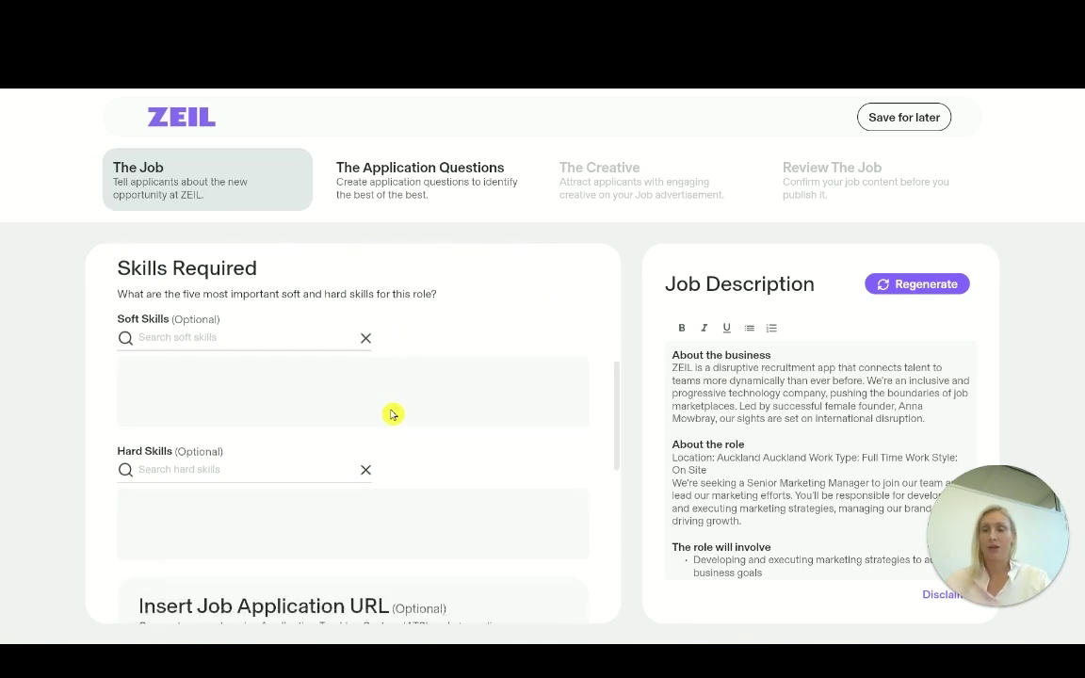
click(222, 335)
text(Communicatio)
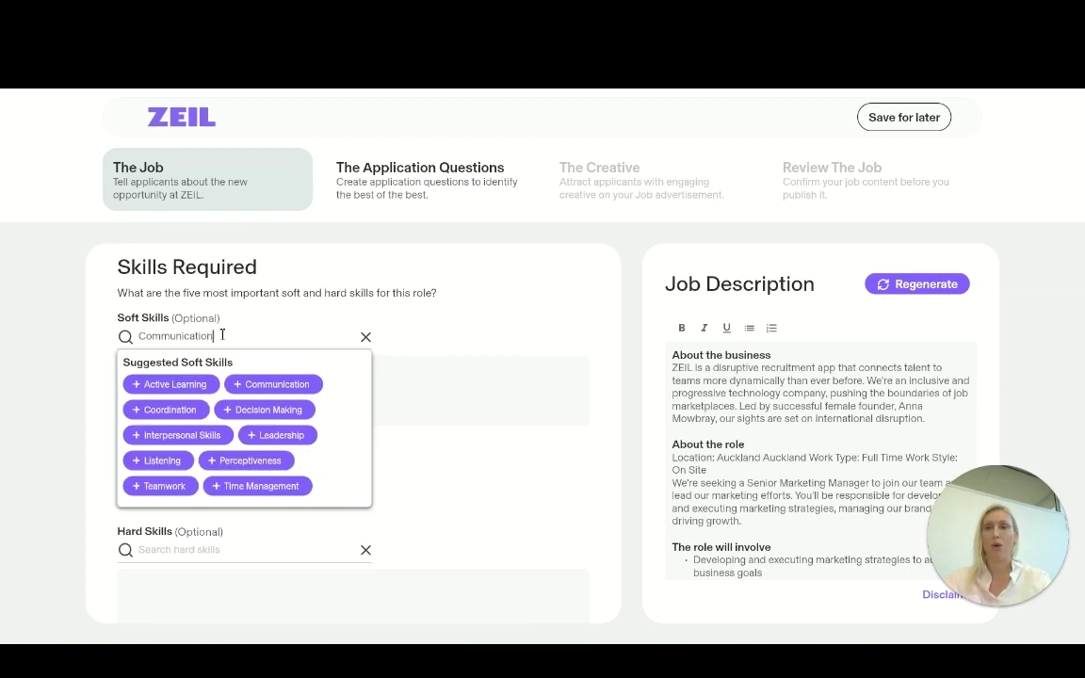
text(n)
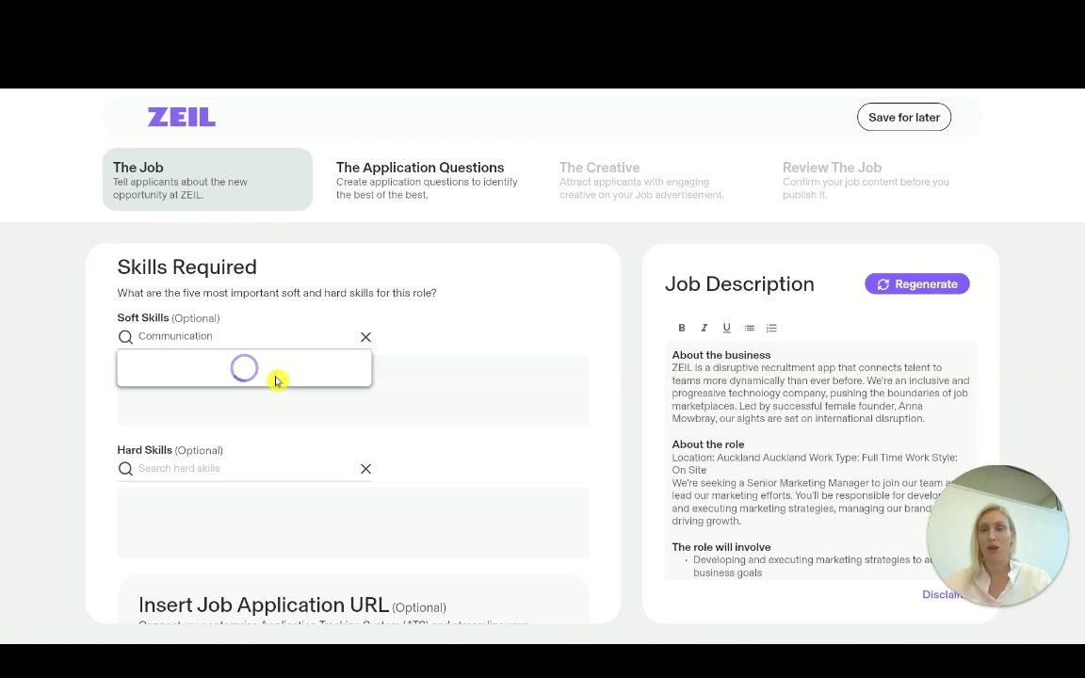
click(175, 379)
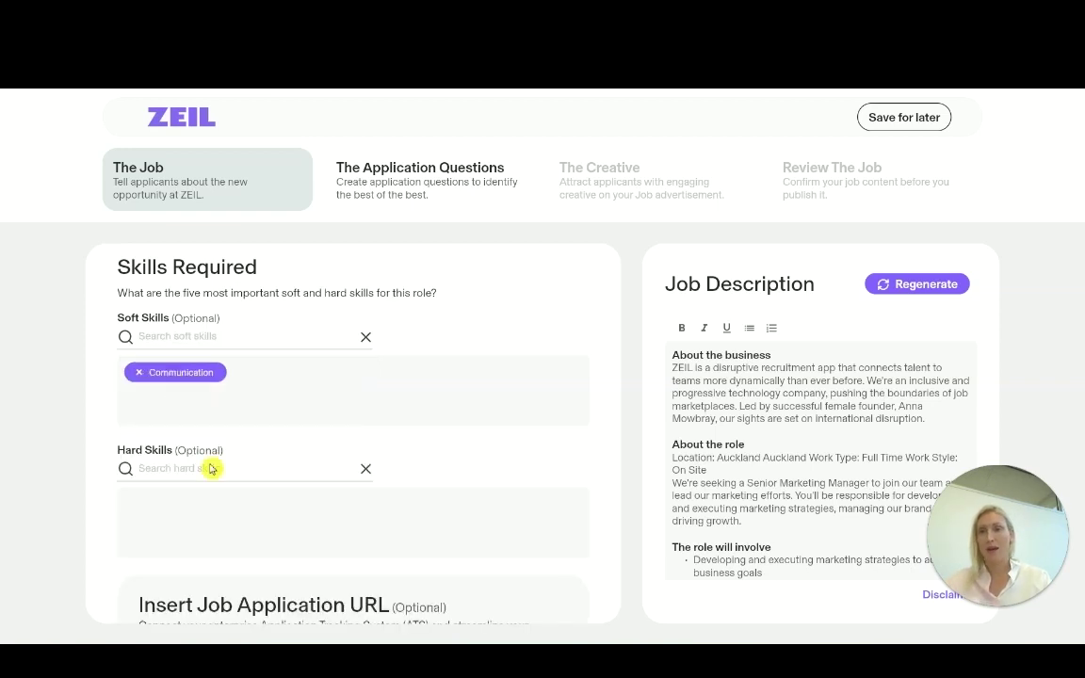
Step: Search for Hubspot and add it to the role's required hard skills
click(207, 469)
text(u)
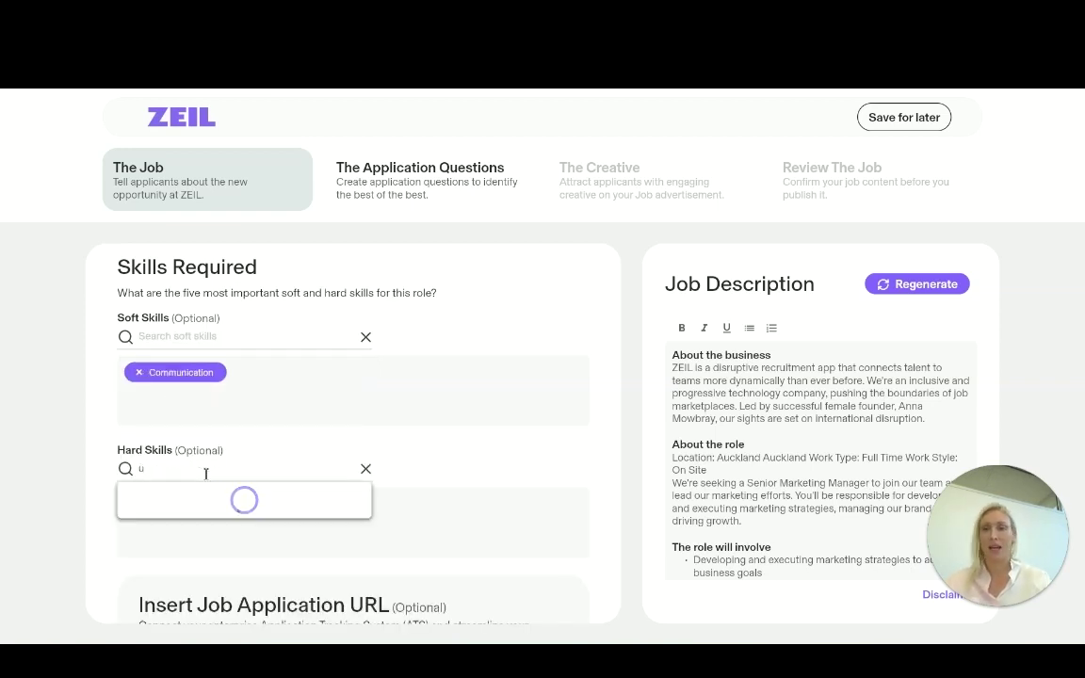
key(BackSpace)
text(Hubspot)
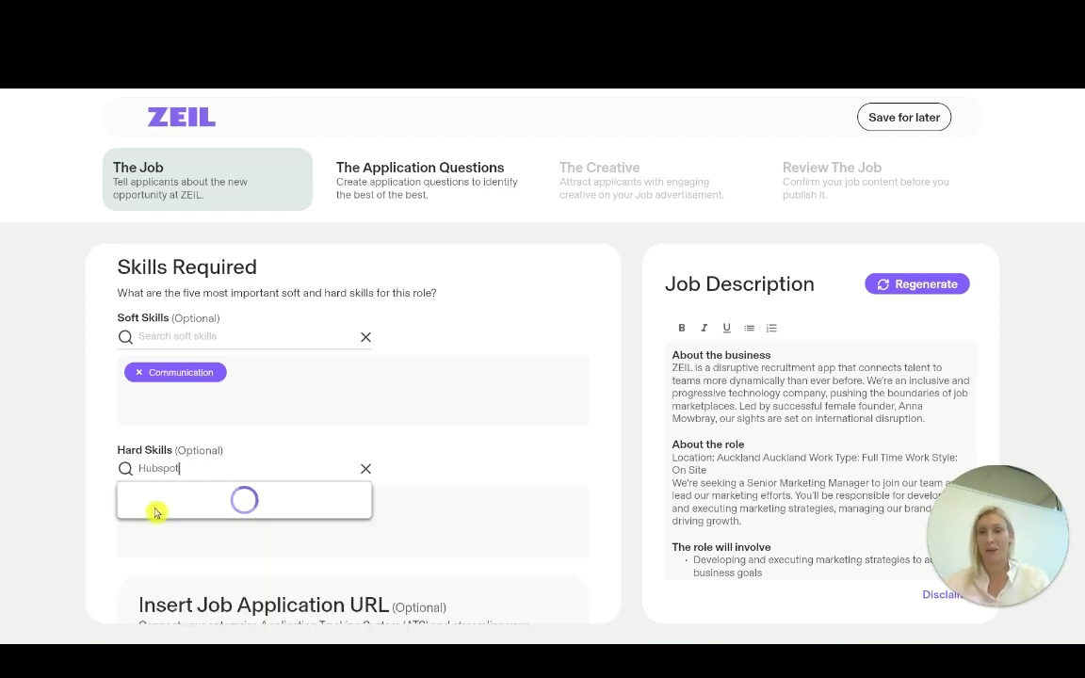
click(152, 516)
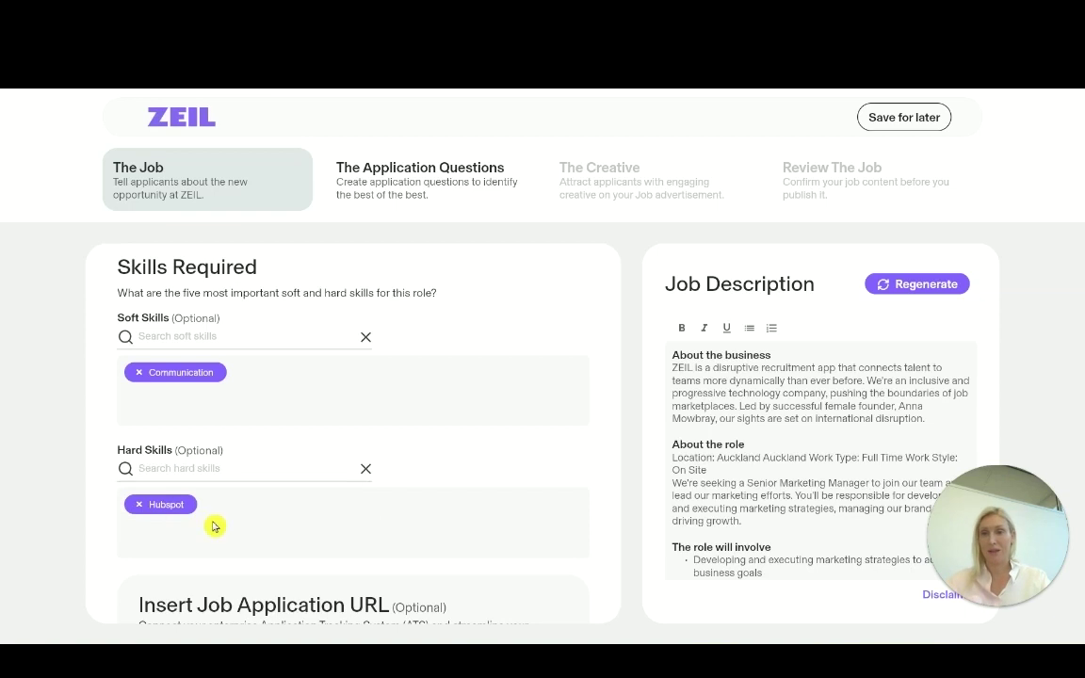
Step: Deselect Free Drinks and Professional Development from the role's benefits and perks
scroll(370, 526, down, 2)
scroll(370, 527, down, 5)
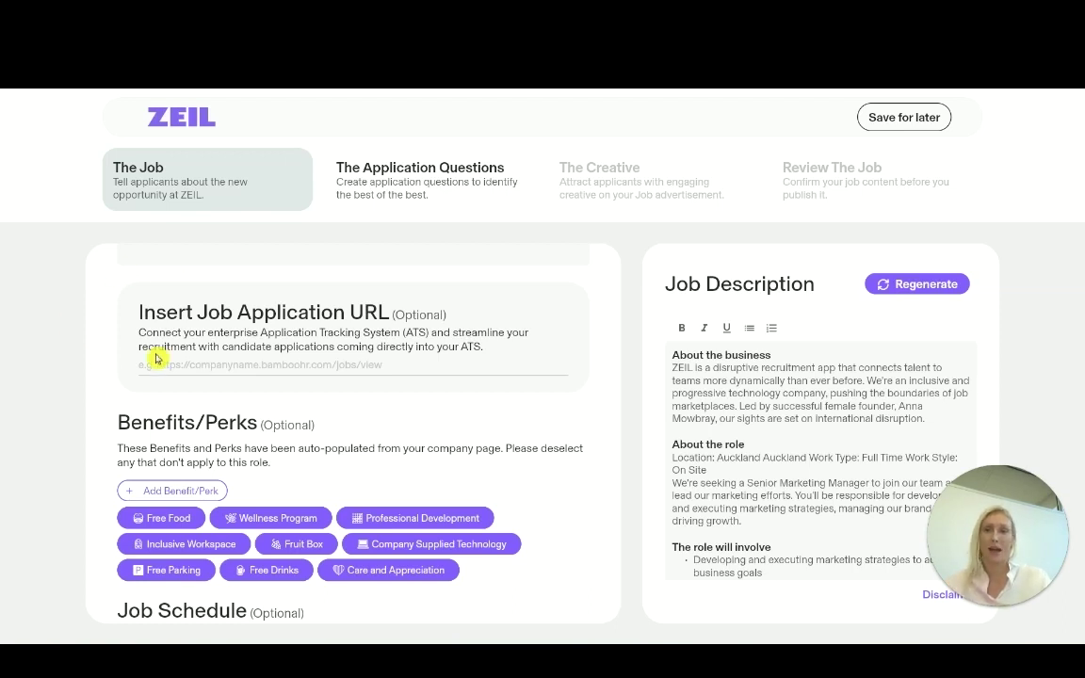
scroll(239, 374, down, 1)
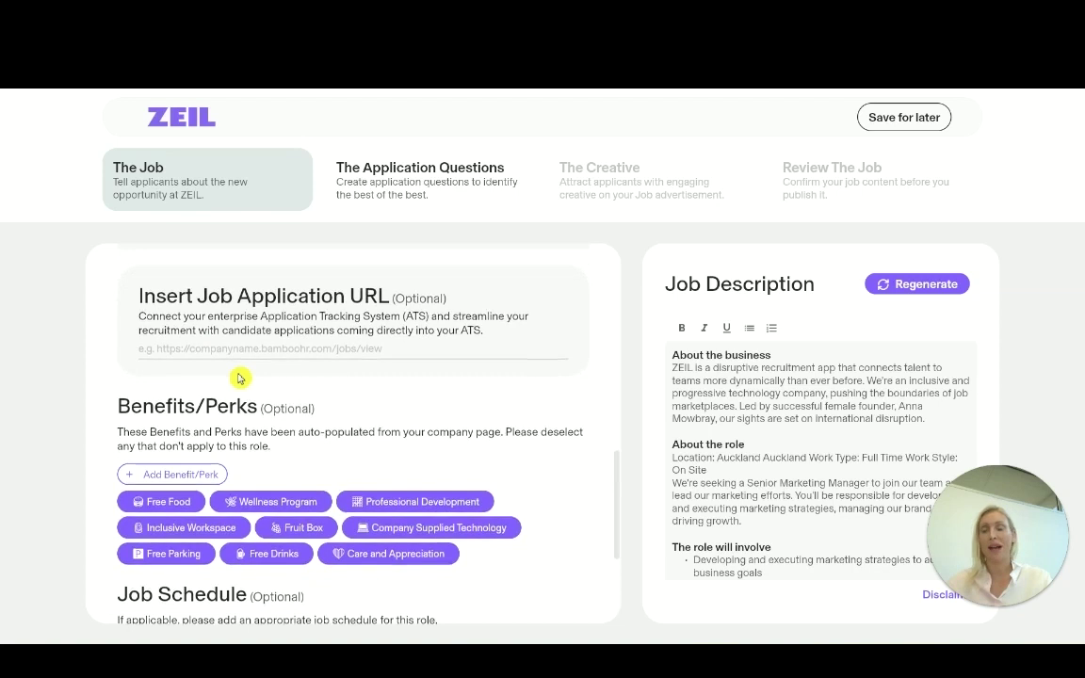
scroll(241, 376, down, 1)
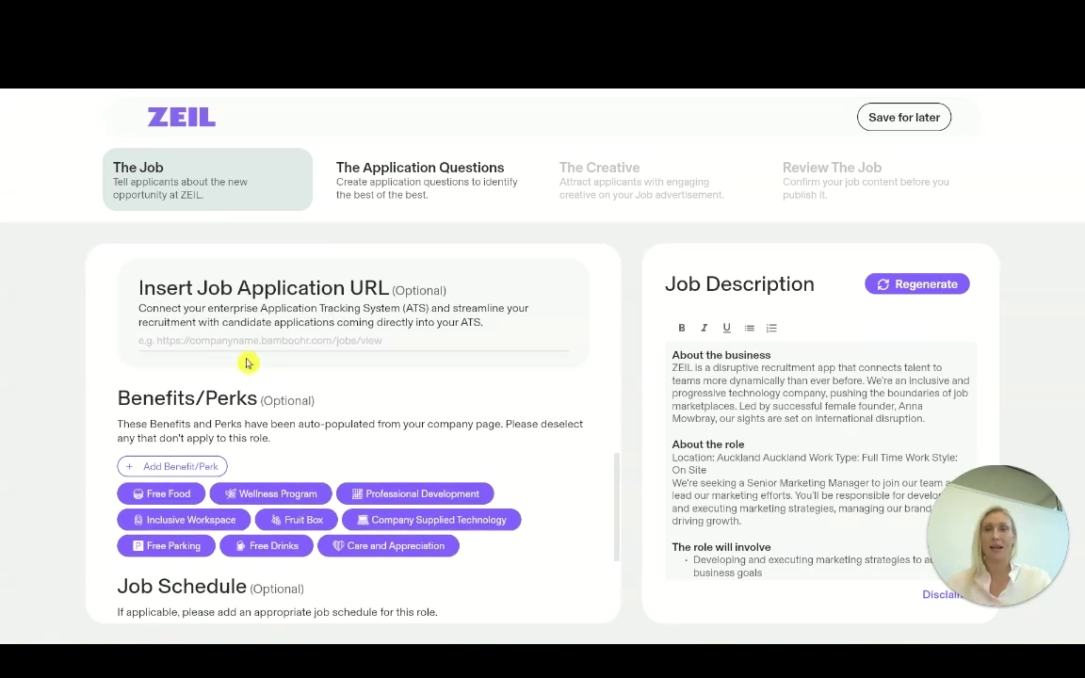
scroll(286, 450, down, 2)
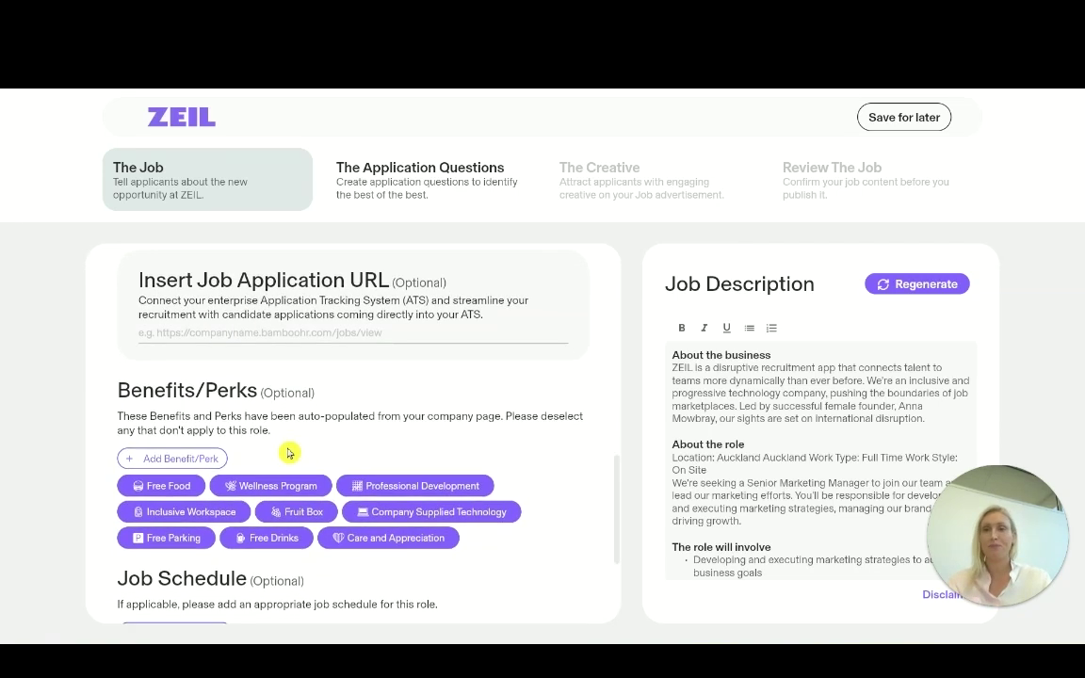
scroll(289, 453, down, 5)
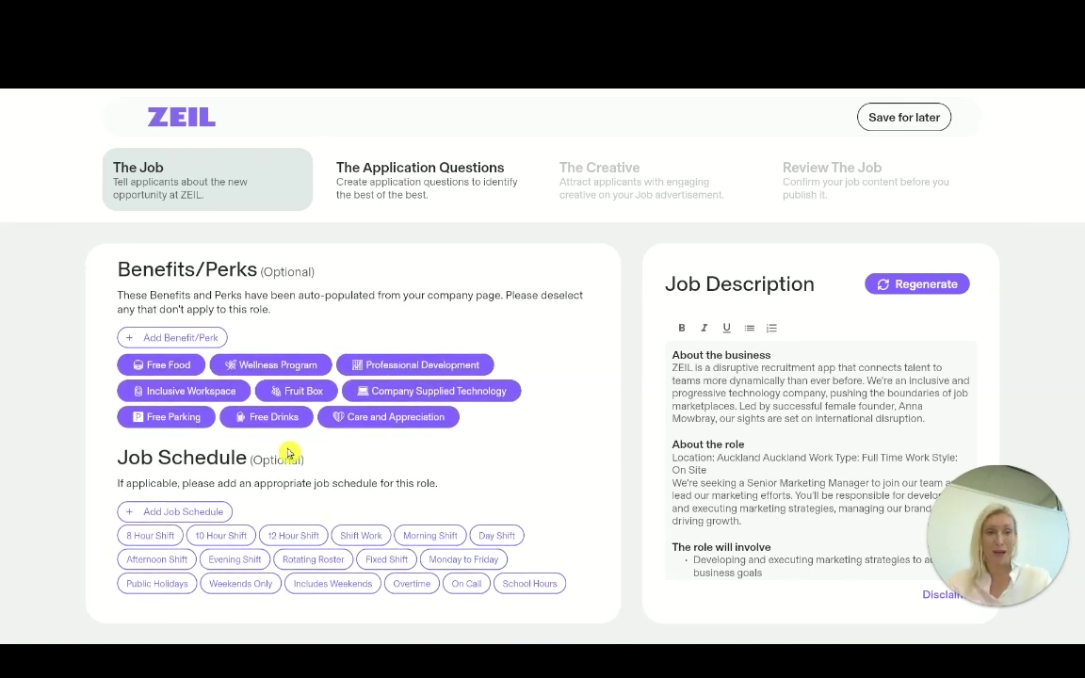
click(263, 424)
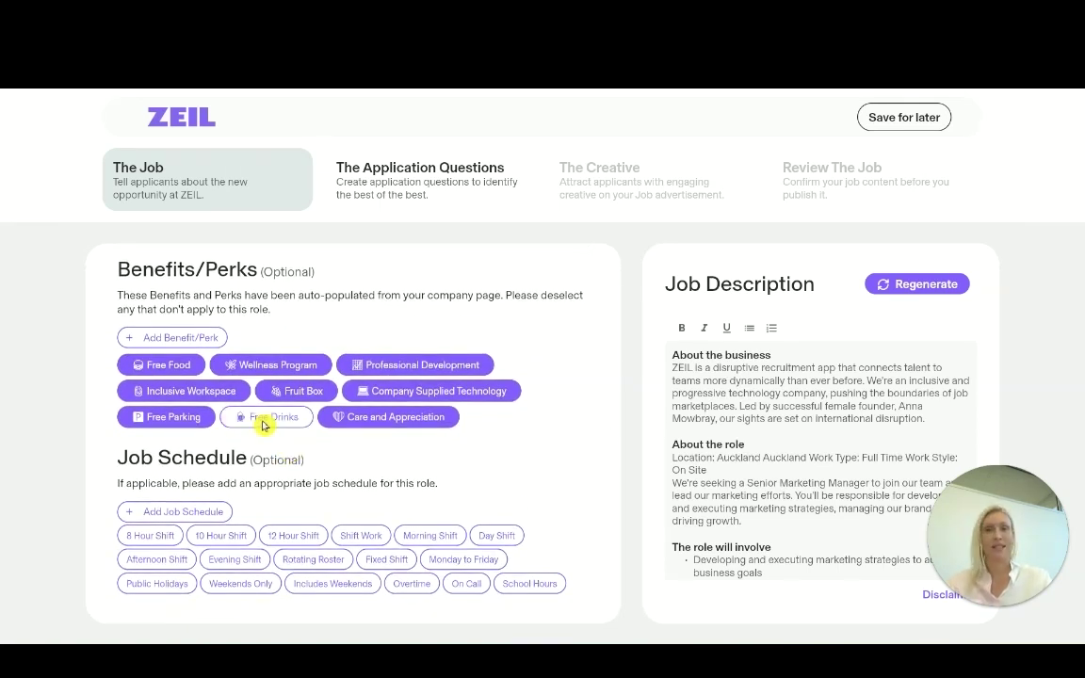
click(389, 371)
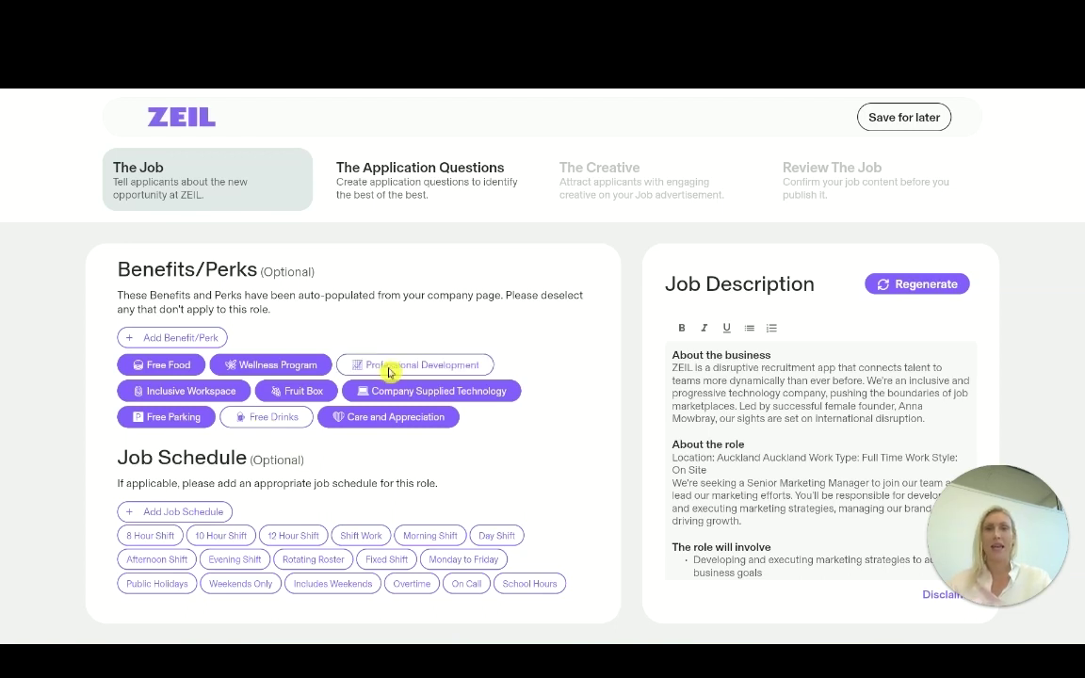
Step: Select Monday to Friday as the job schedule, then save the job details and continue to the application questions
scroll(459, 425, down, 1)
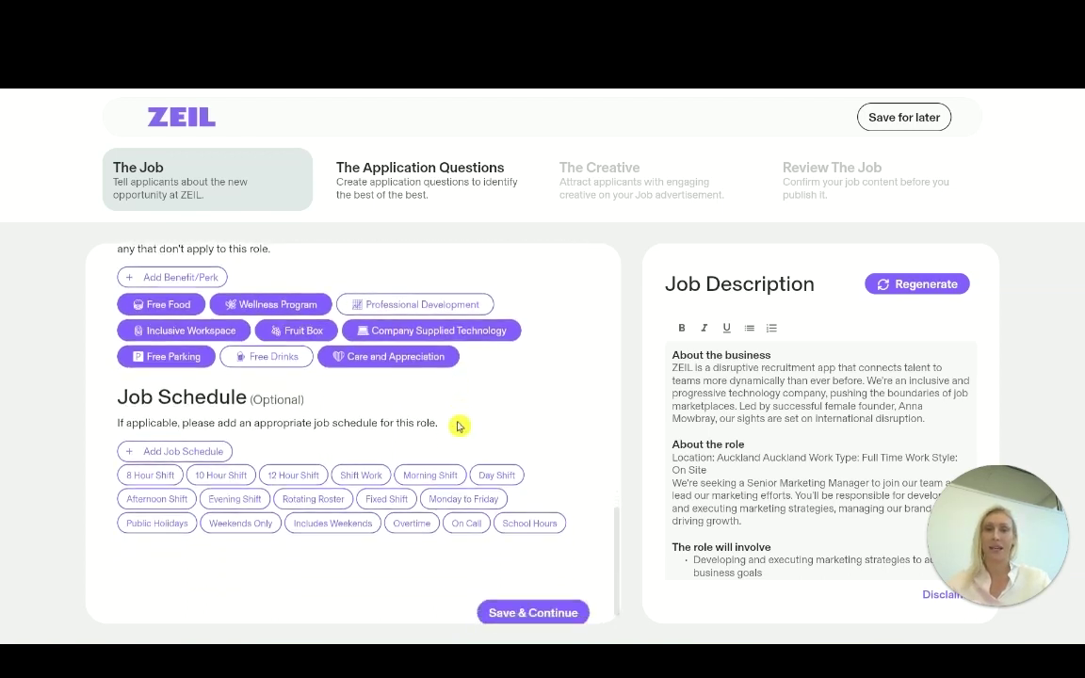
click(464, 480)
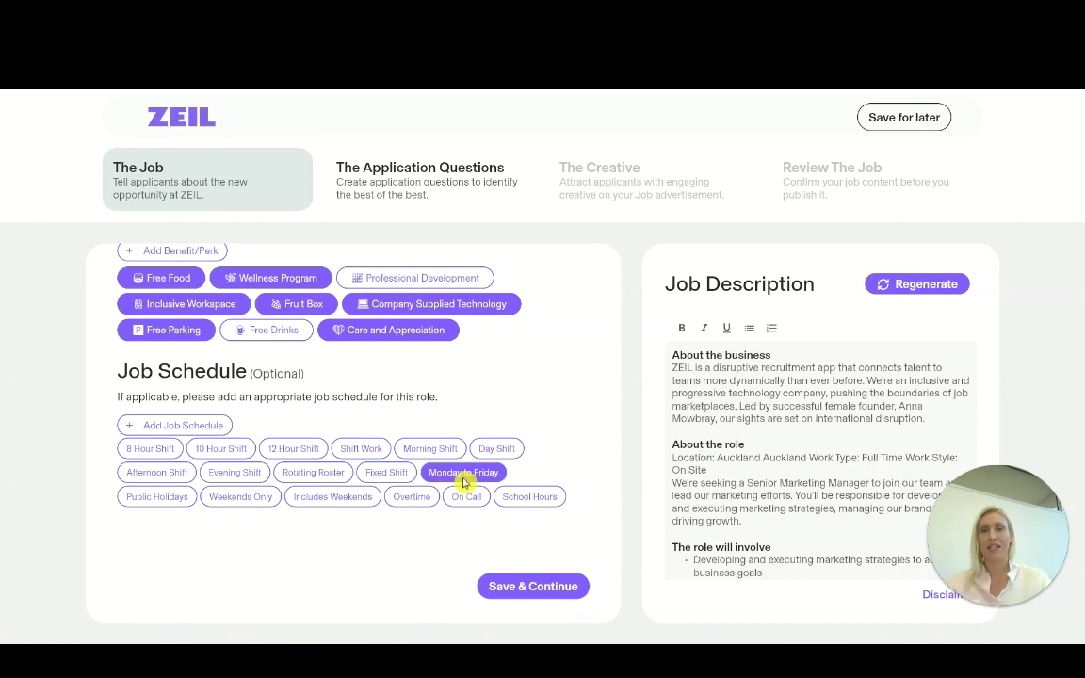
click(528, 593)
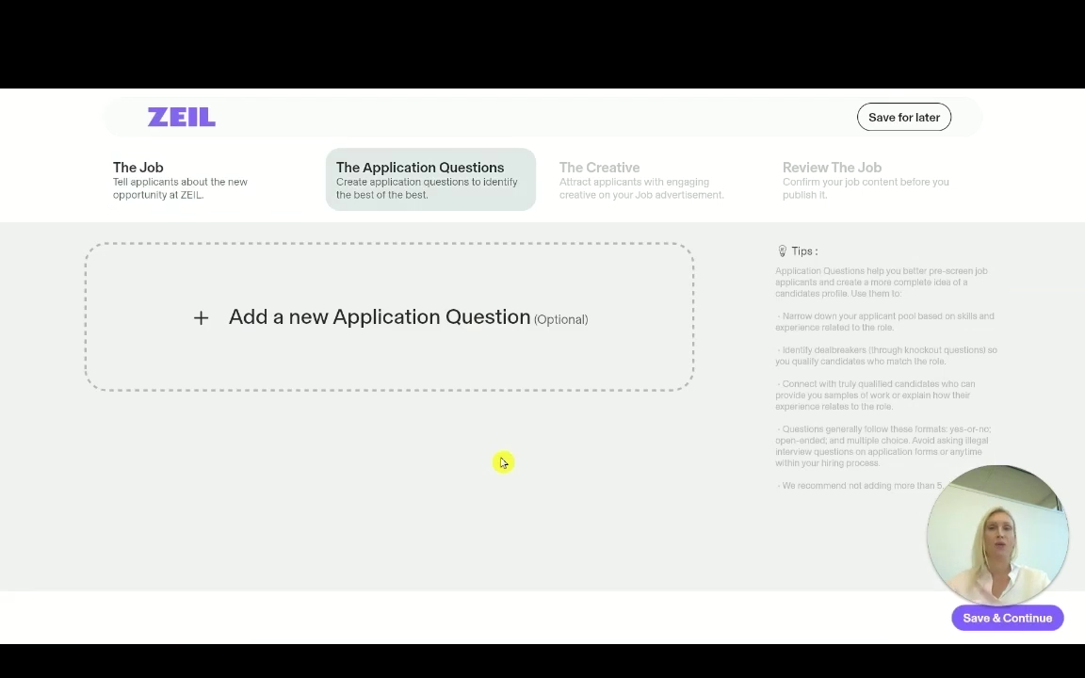
Step: Add an application question of type Drivers License with a Yes/No response
click(339, 321)
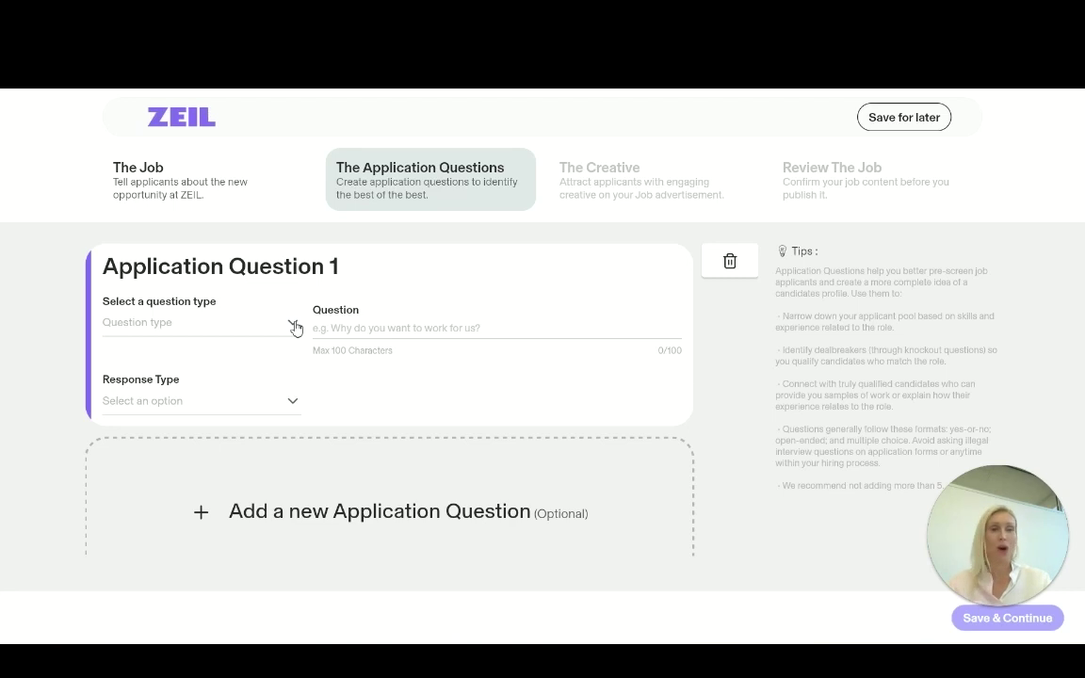
click(293, 326)
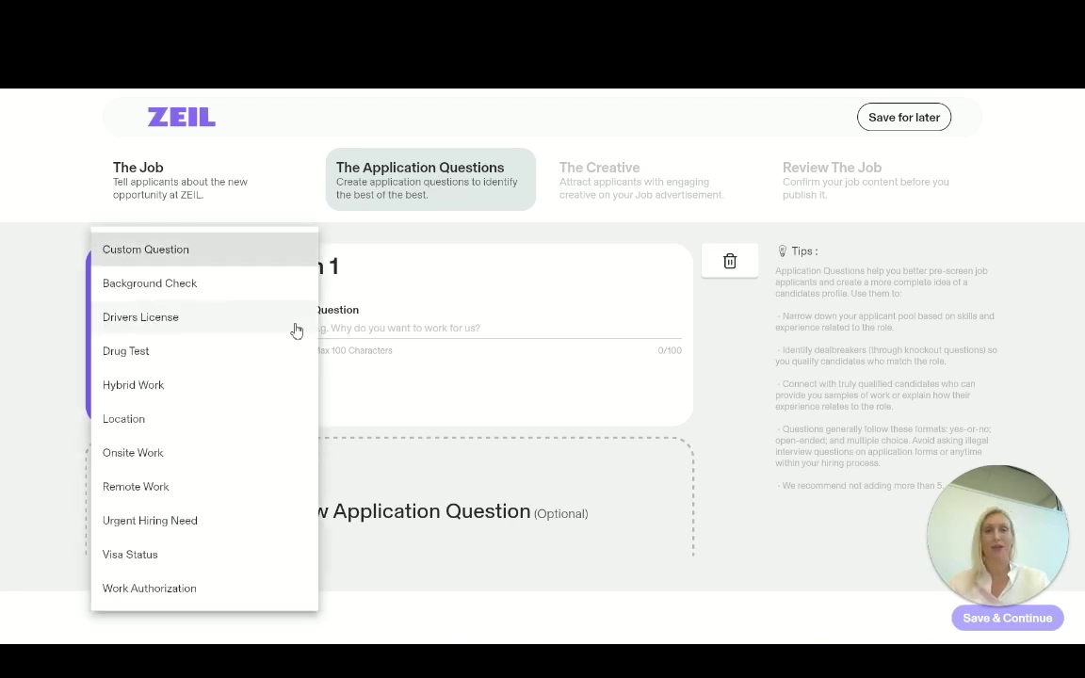
click(122, 305)
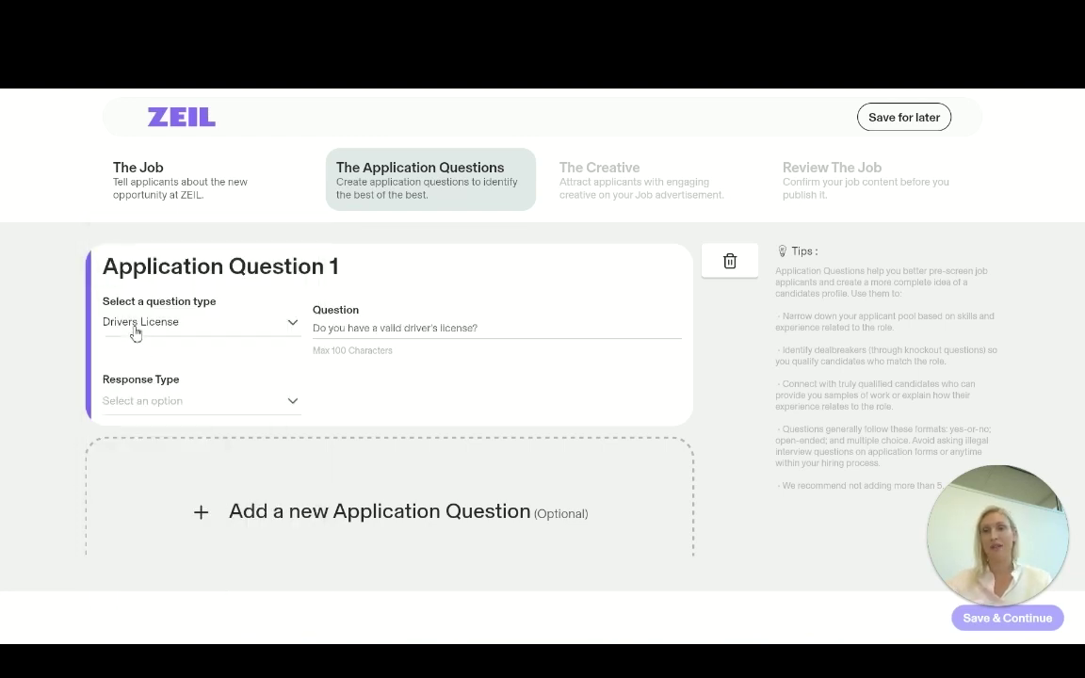
click(294, 407)
click(252, 413)
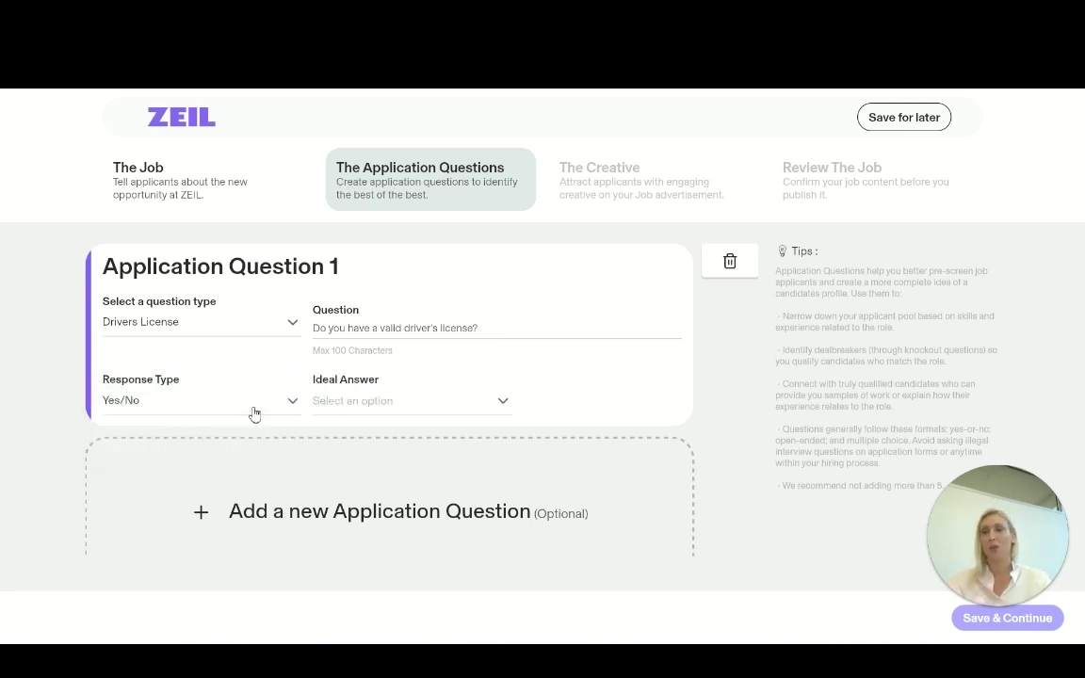
Step: Set the driver's license question's ideal answer to Yes and add a second application question
click(504, 410)
click(362, 413)
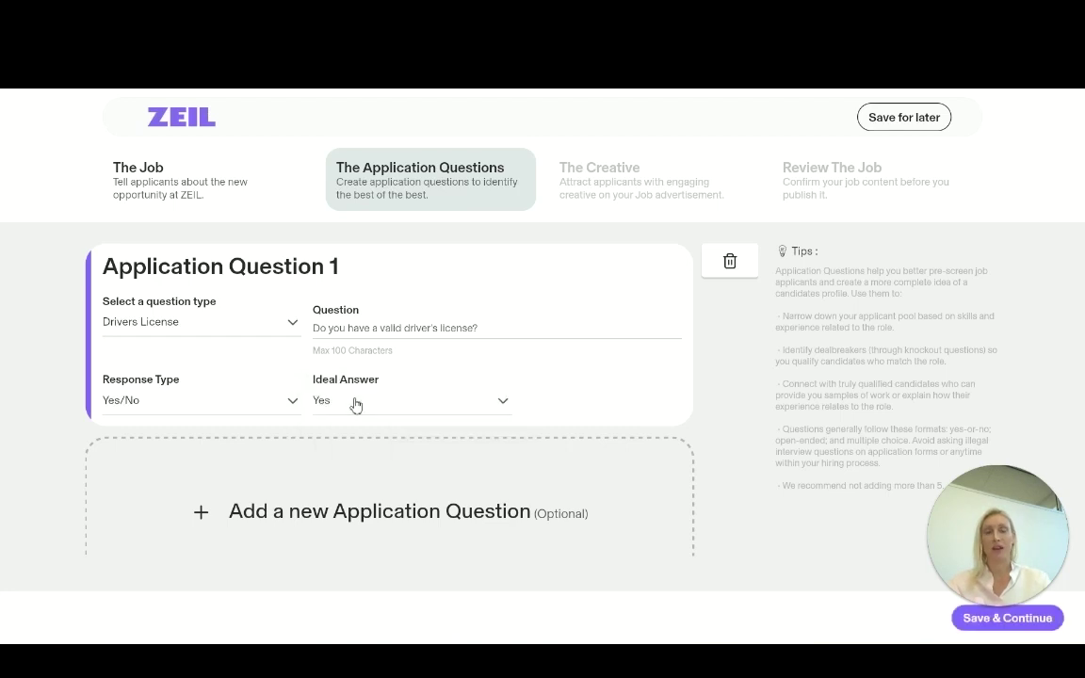
scroll(376, 453, down, 1)
click(376, 455)
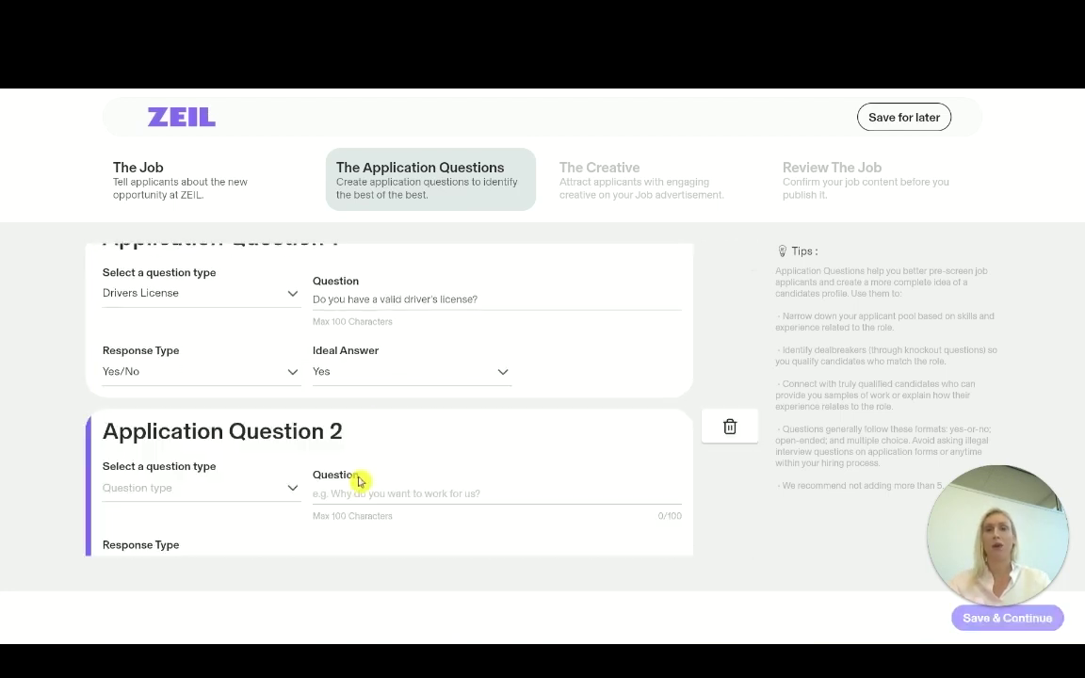
Step: Set the second question to Onsite Work with a Yes/No response and ideal answer Yes, then save and continue to the creative
scroll(283, 455, down, 1)
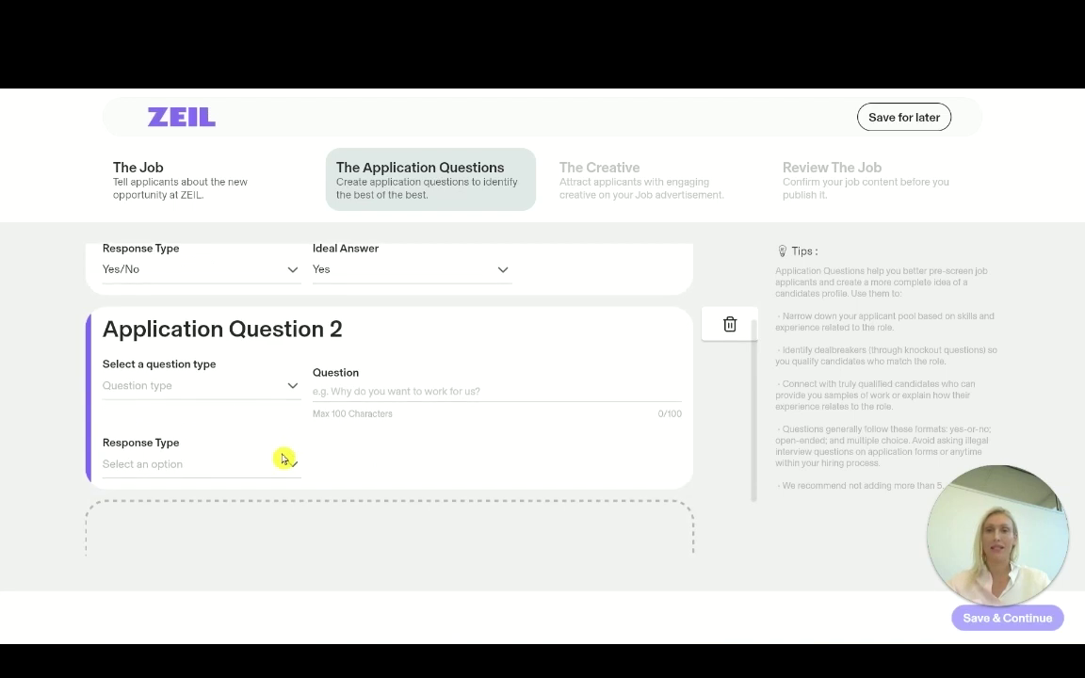
click(293, 391)
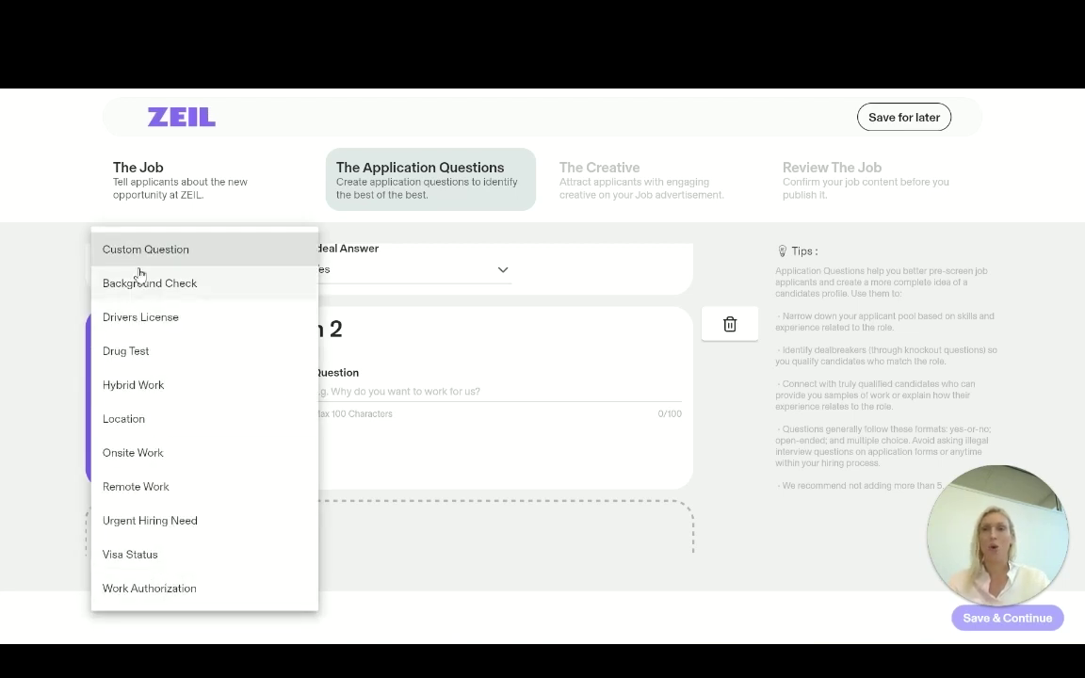
click(511, 341)
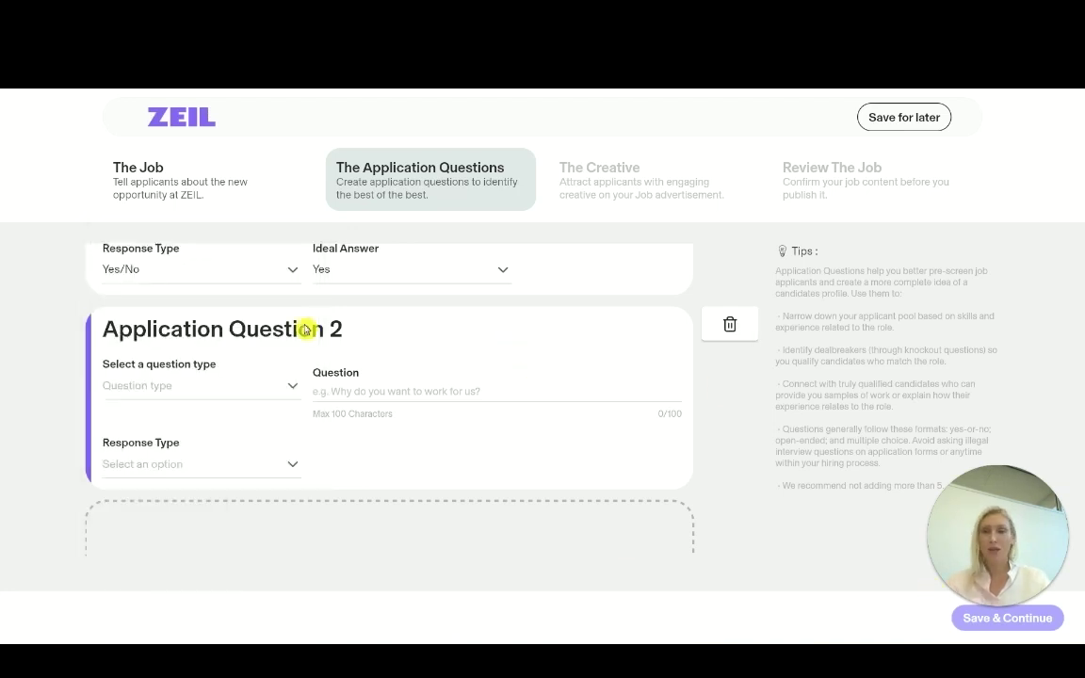
click(277, 386)
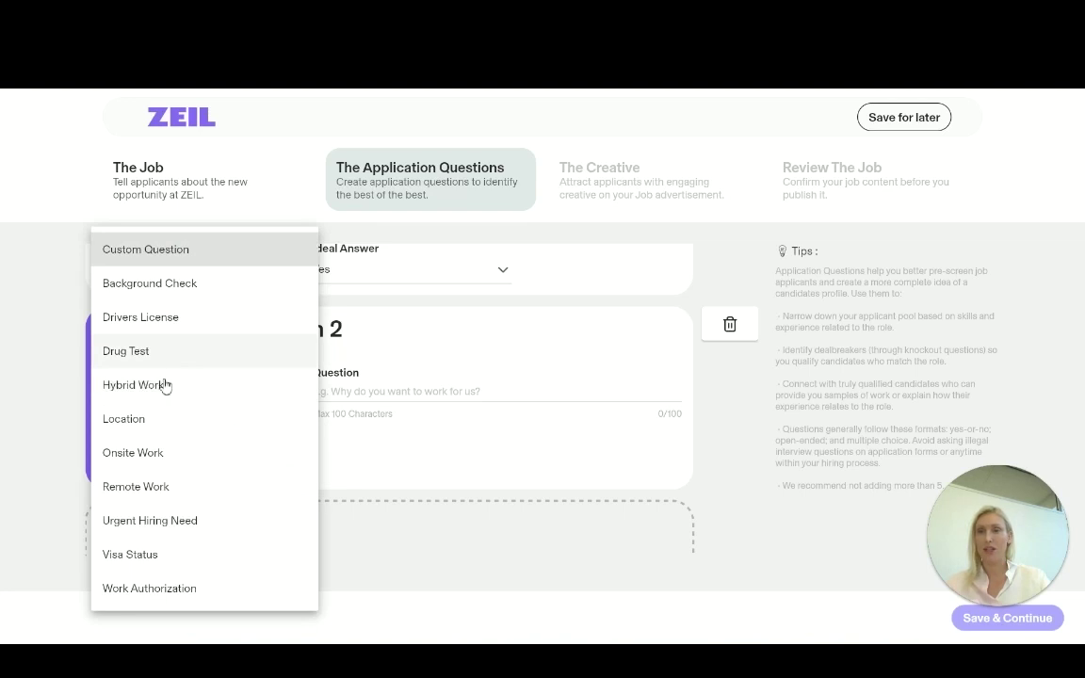
click(133, 454)
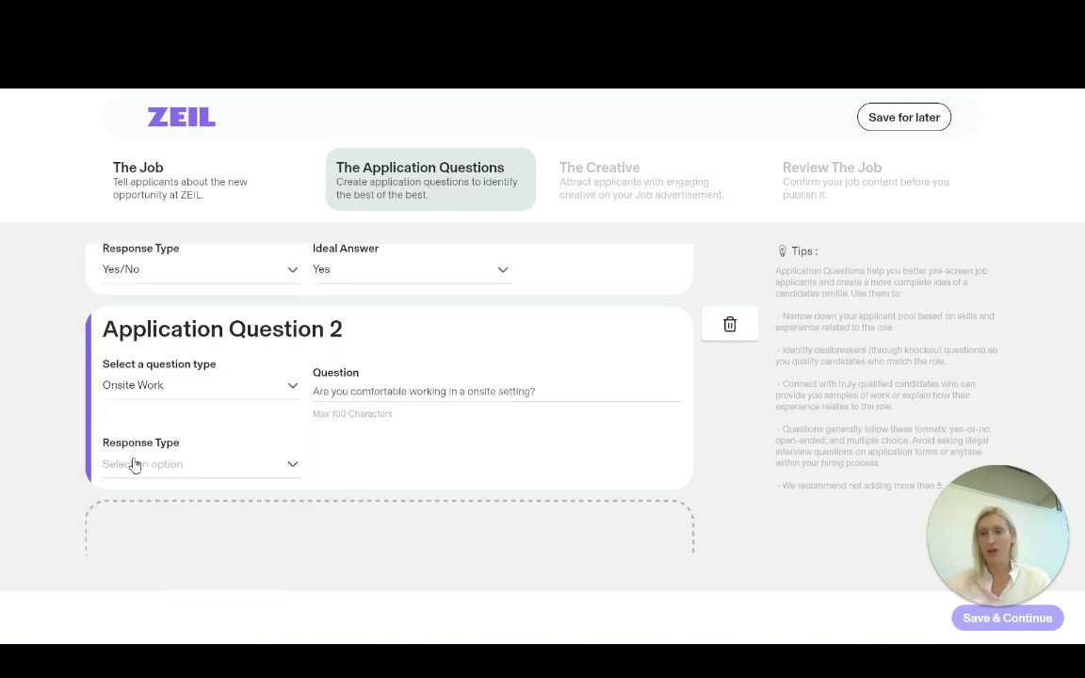
click(294, 476)
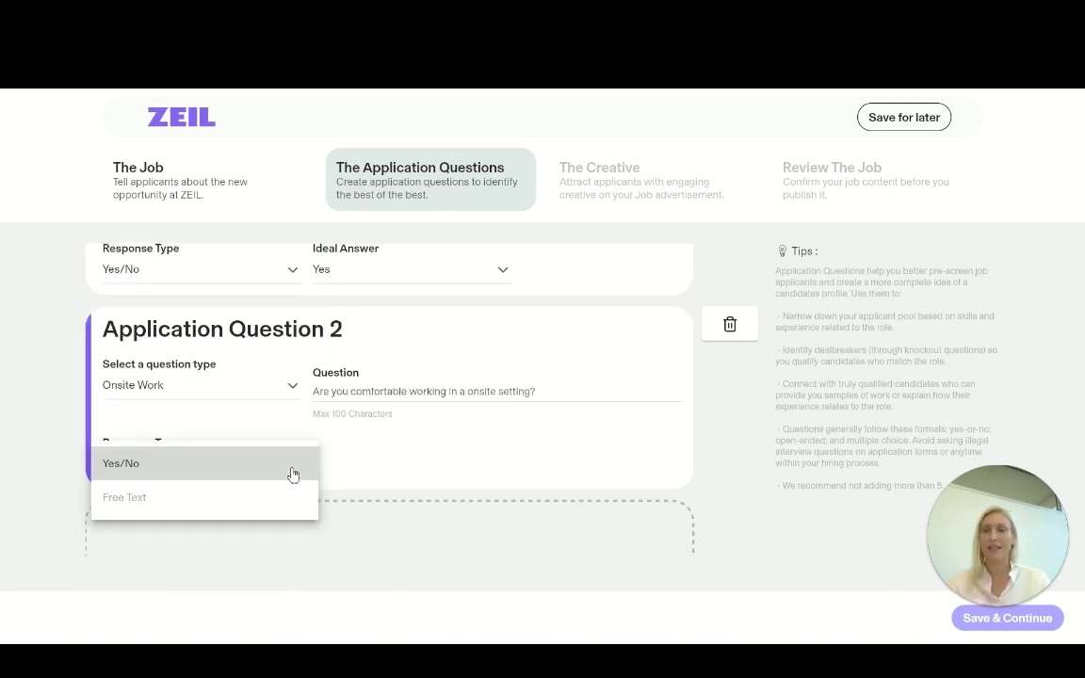
click(229, 475)
click(500, 464)
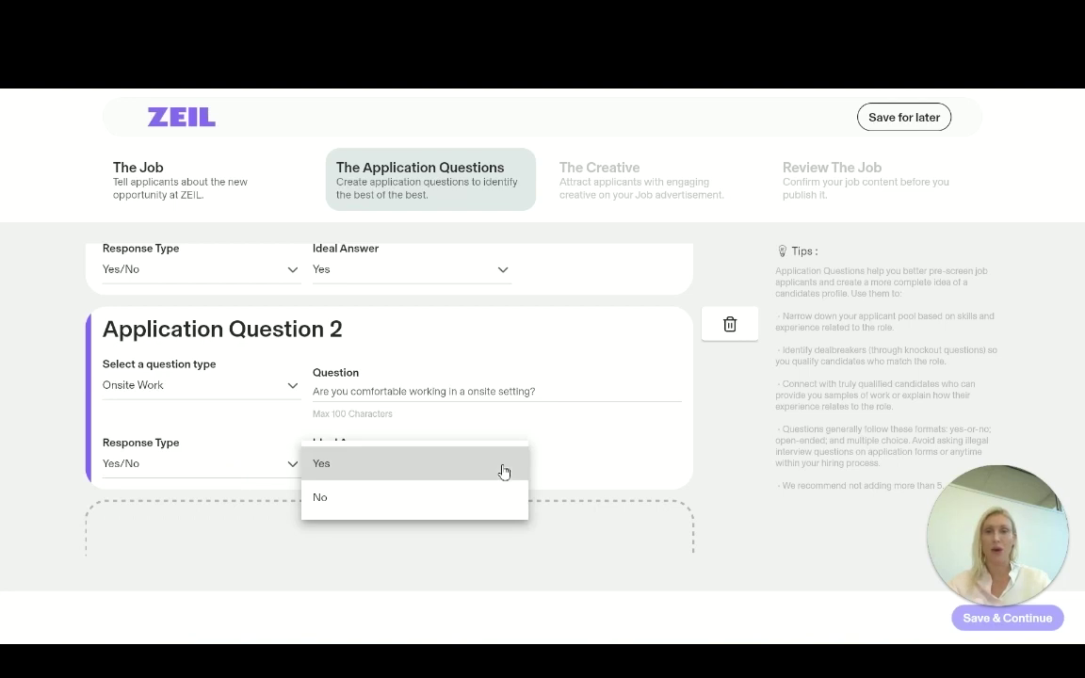
click(410, 471)
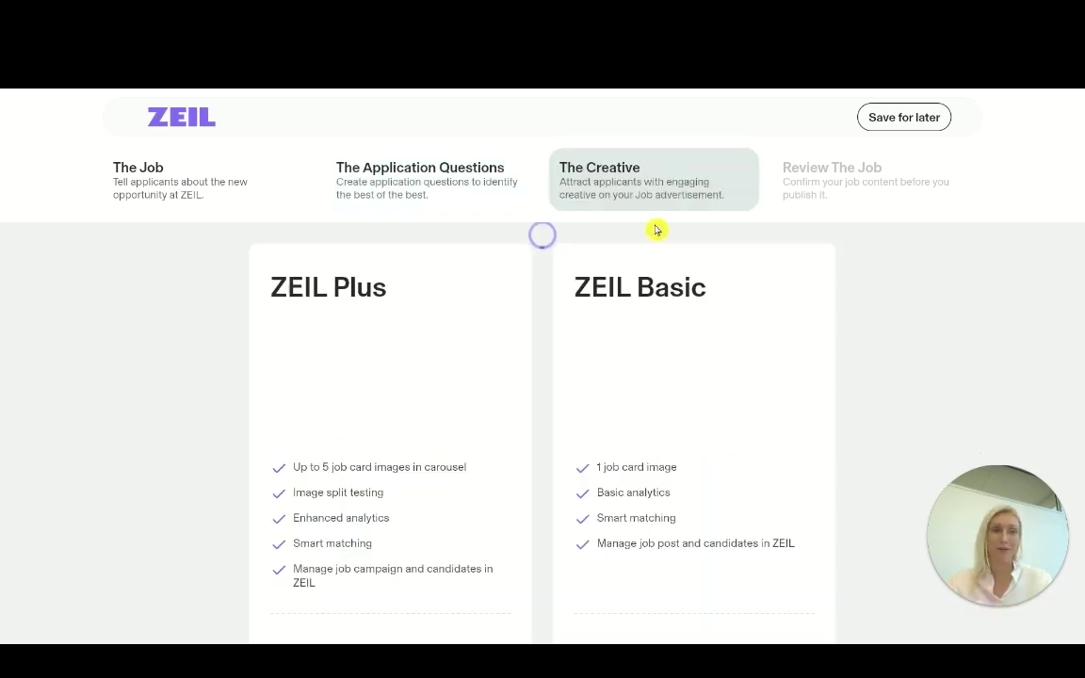
Step: Compare the two campaign options and choose ZEIL Plus for the job post
scroll(426, 491, down, 2)
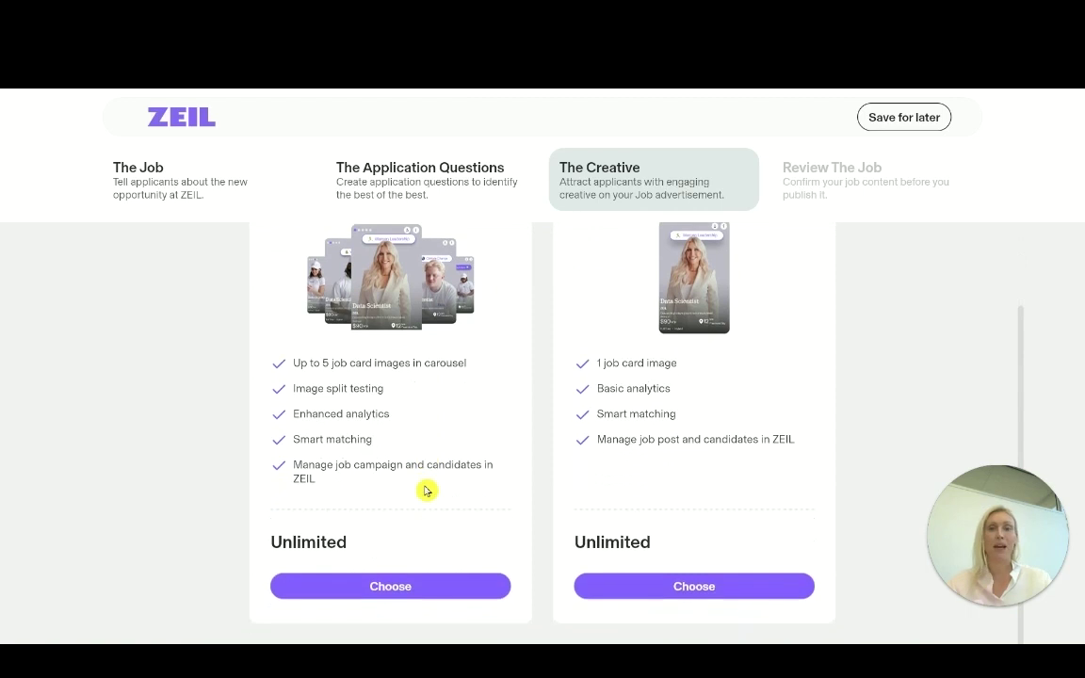
scroll(436, 473, up, 2)
scroll(436, 472, down, 2)
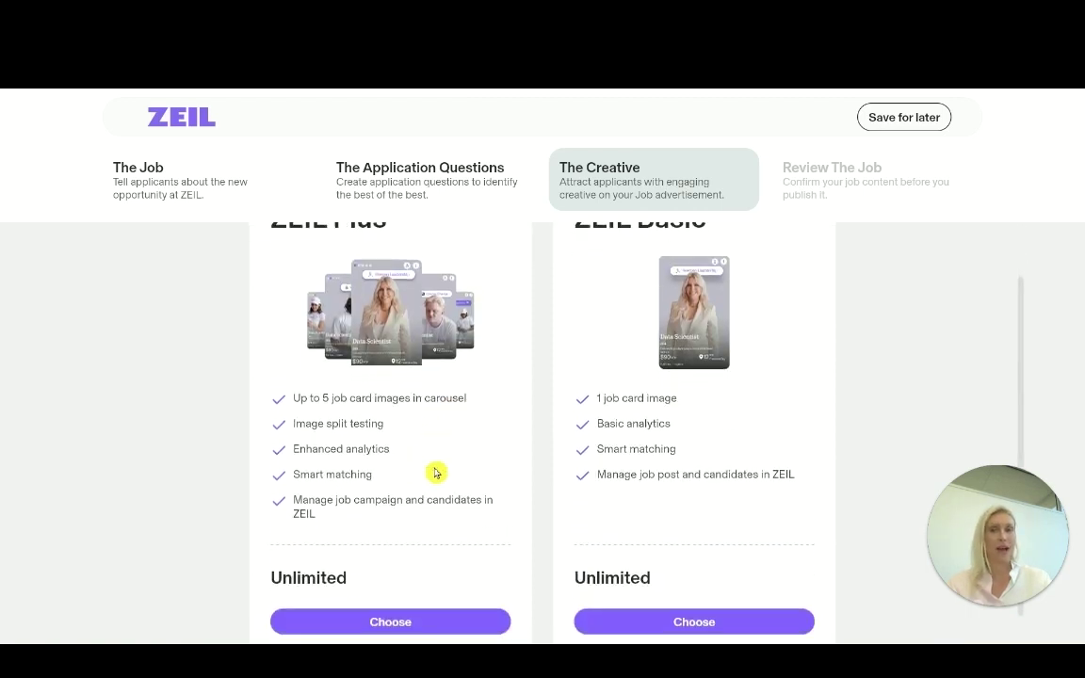
click(392, 621)
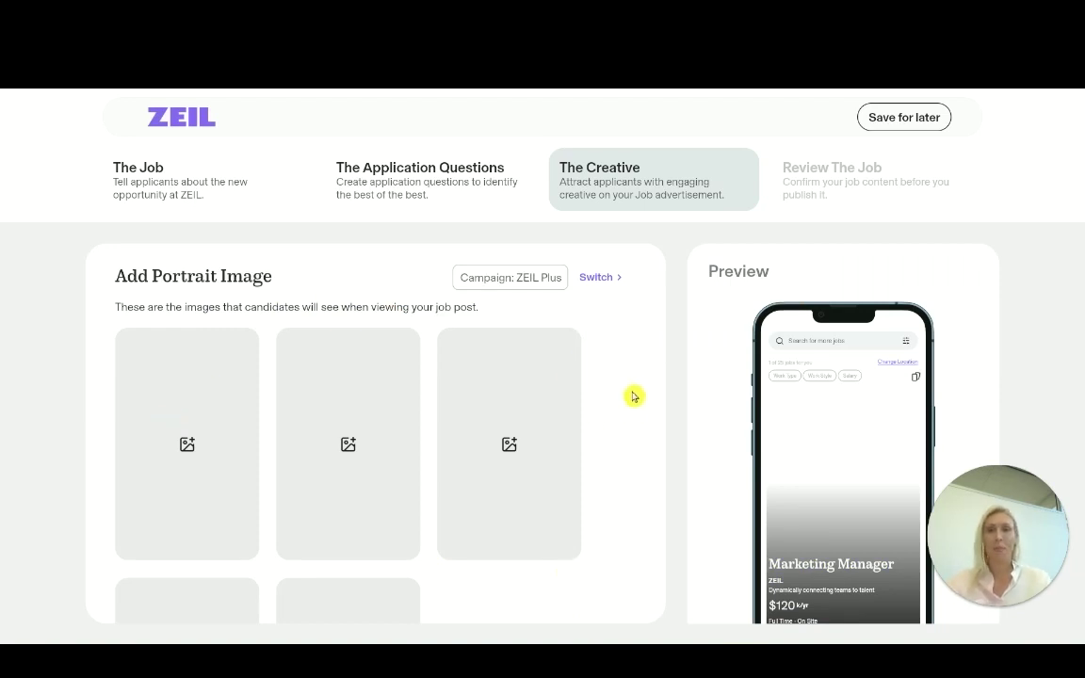
Step: Add the recently used "You can fake content", "But you can't fake culture" and "Apply Now" pictures as the job post's portrait images
scroll(632, 410, down, 1)
scroll(632, 410, up, 1)
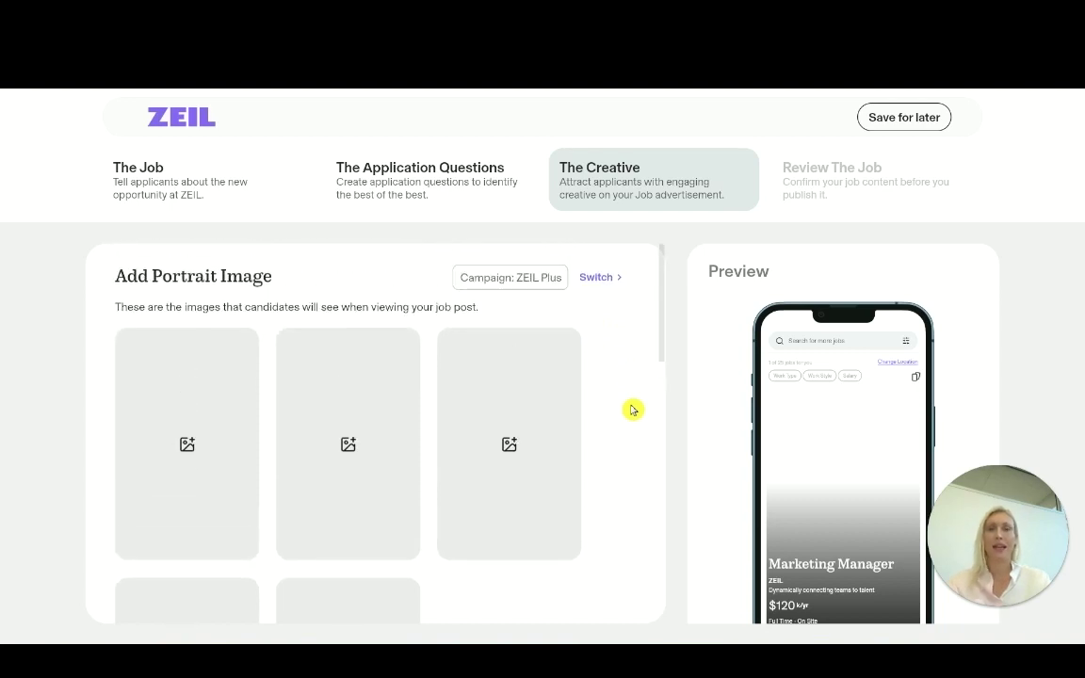
scroll(632, 407, down, 1)
scroll(879, 429, down, 1)
scroll(878, 428, up, 1)
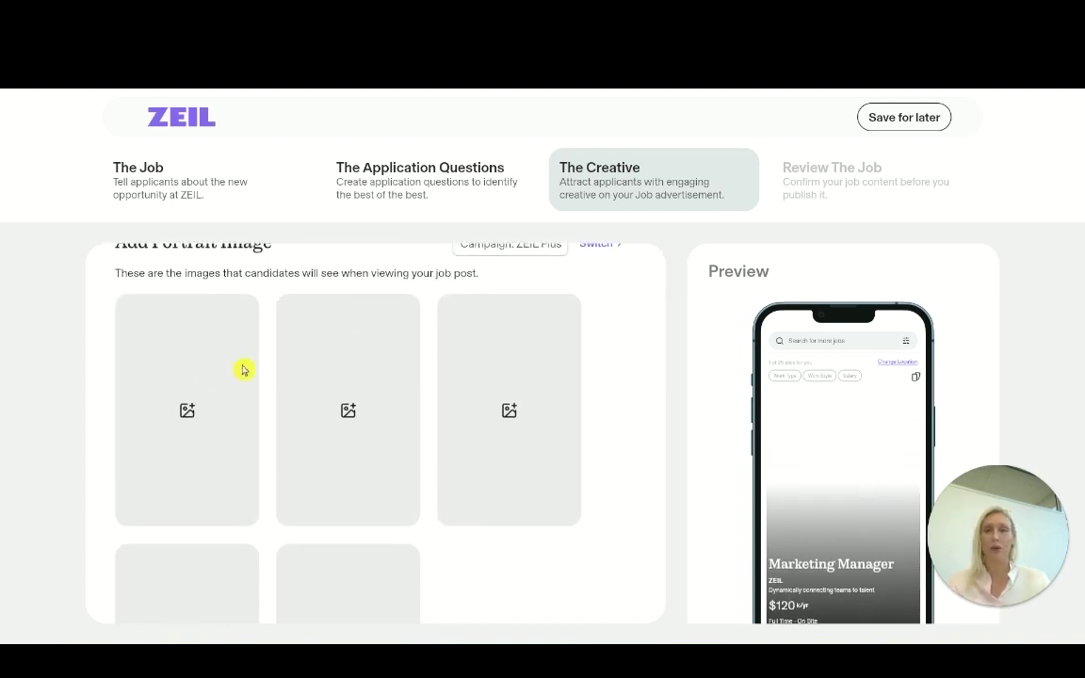
click(188, 414)
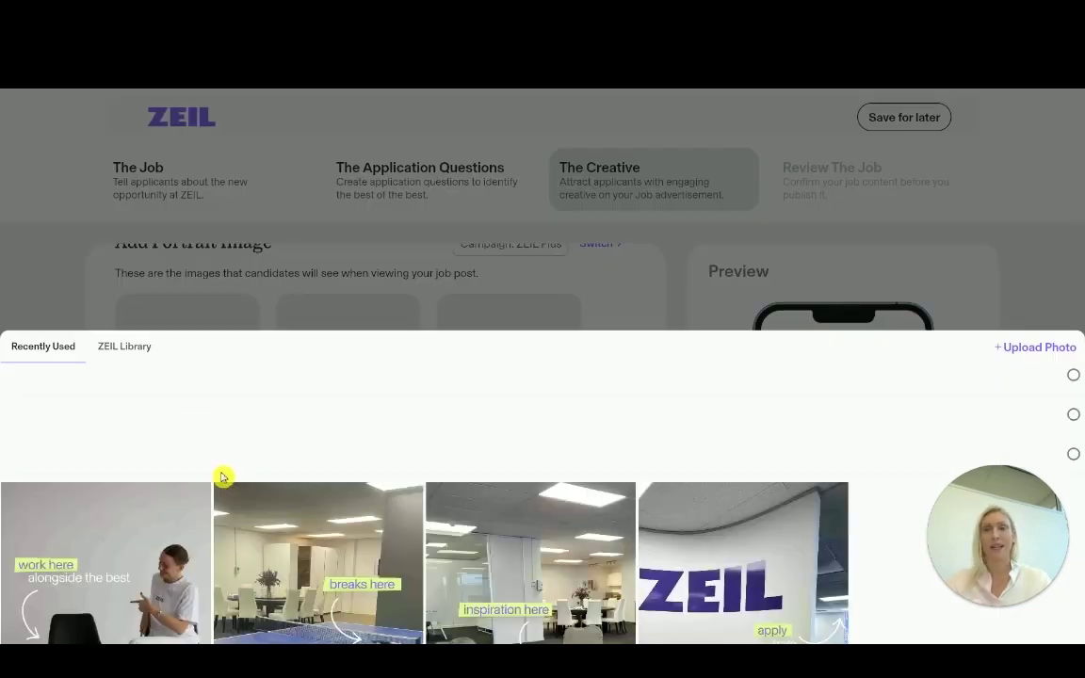
scroll(223, 478, down, 3)
scroll(222, 478, down, 1)
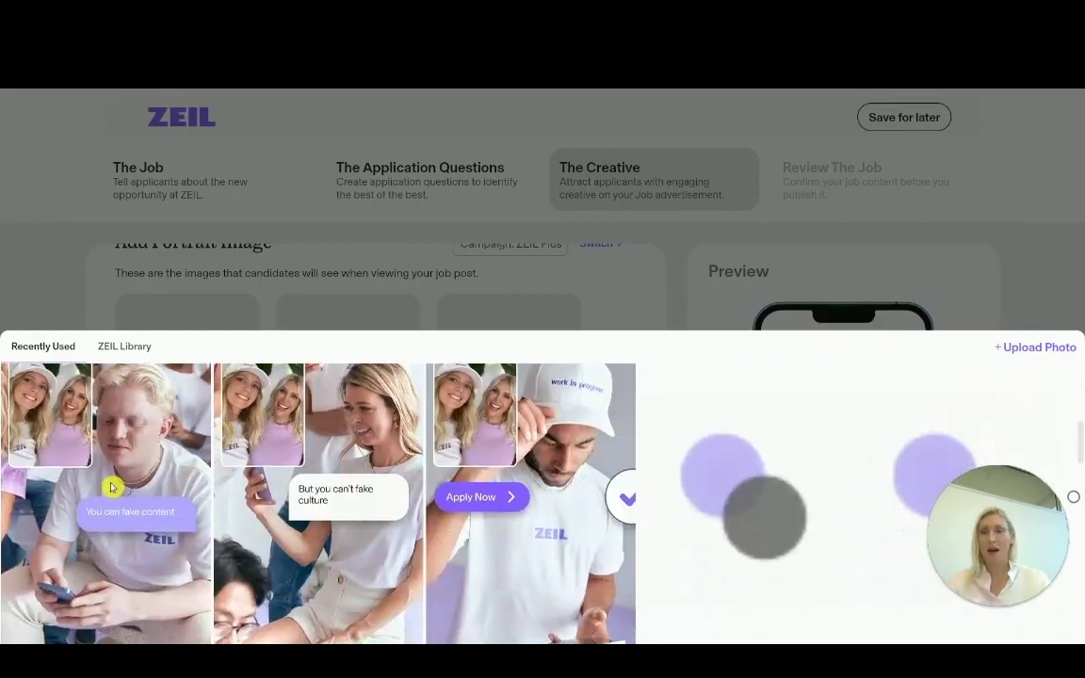
click(111, 487)
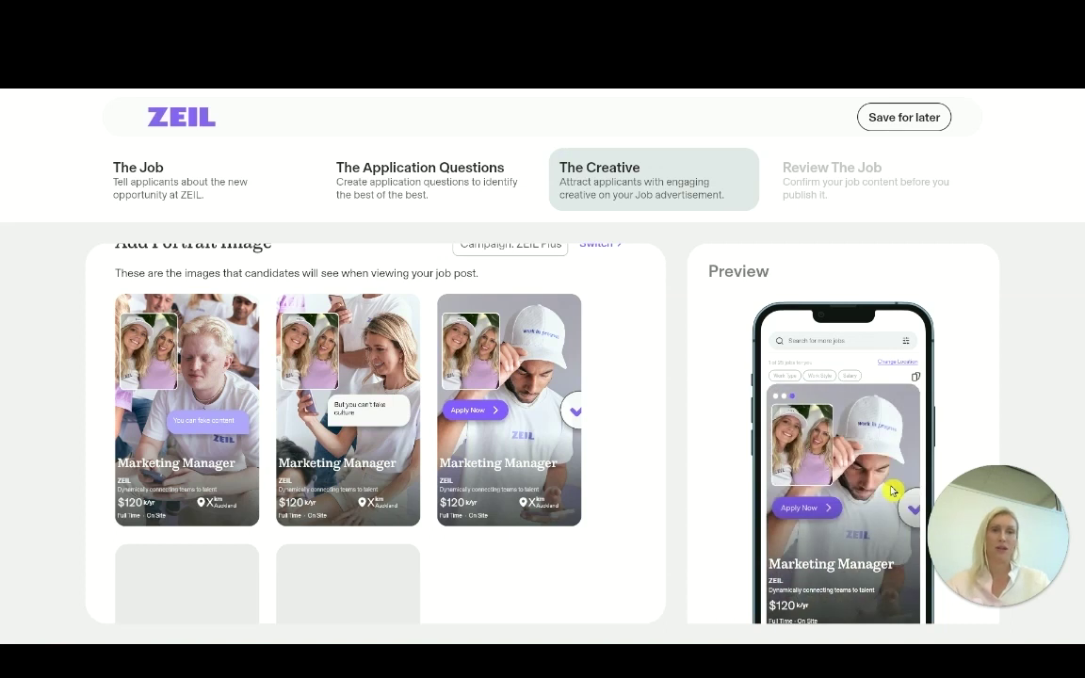
Step: Add a recently used picture as the job post's landscape image for Tile view
scroll(730, 472, down, 1)
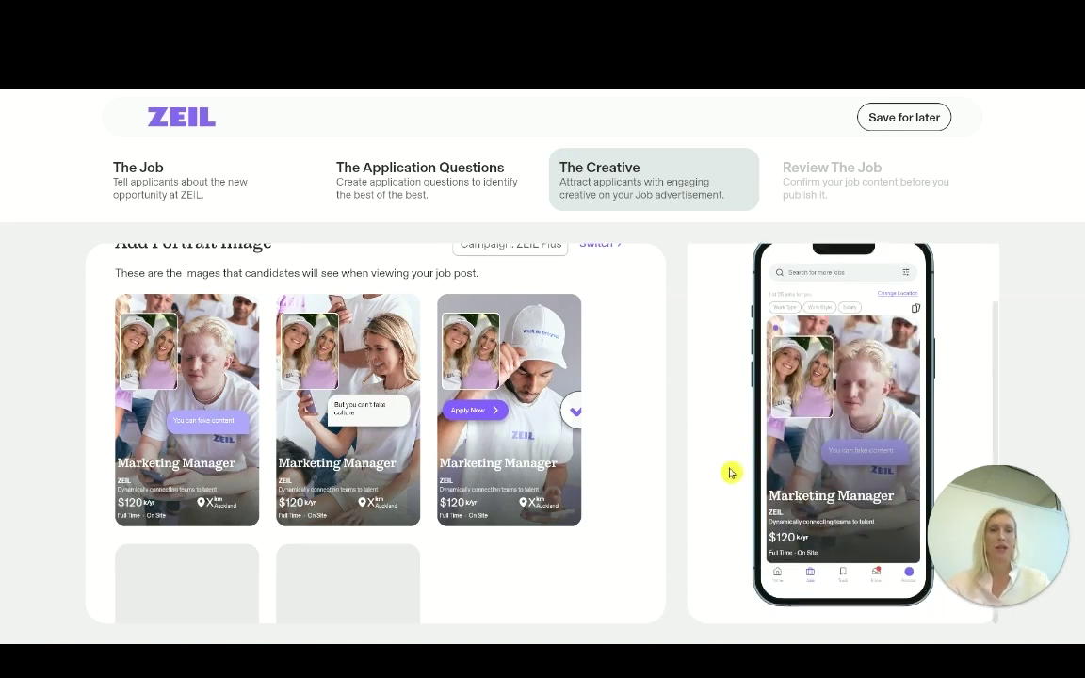
scroll(649, 512, up, 1)
scroll(649, 511, down, 5)
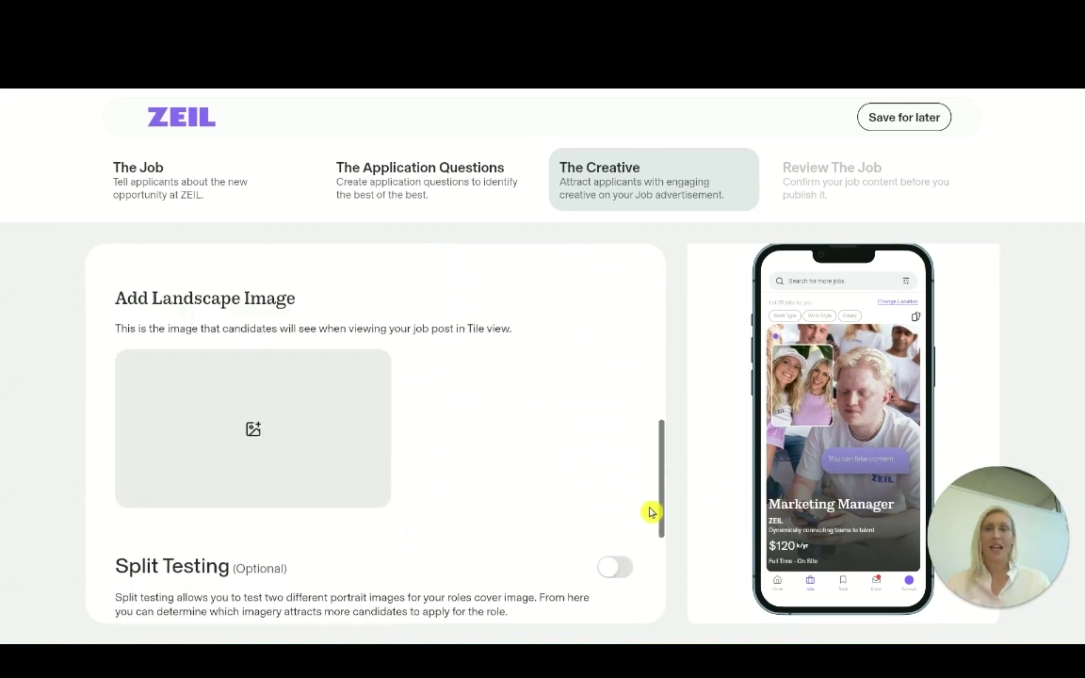
click(255, 436)
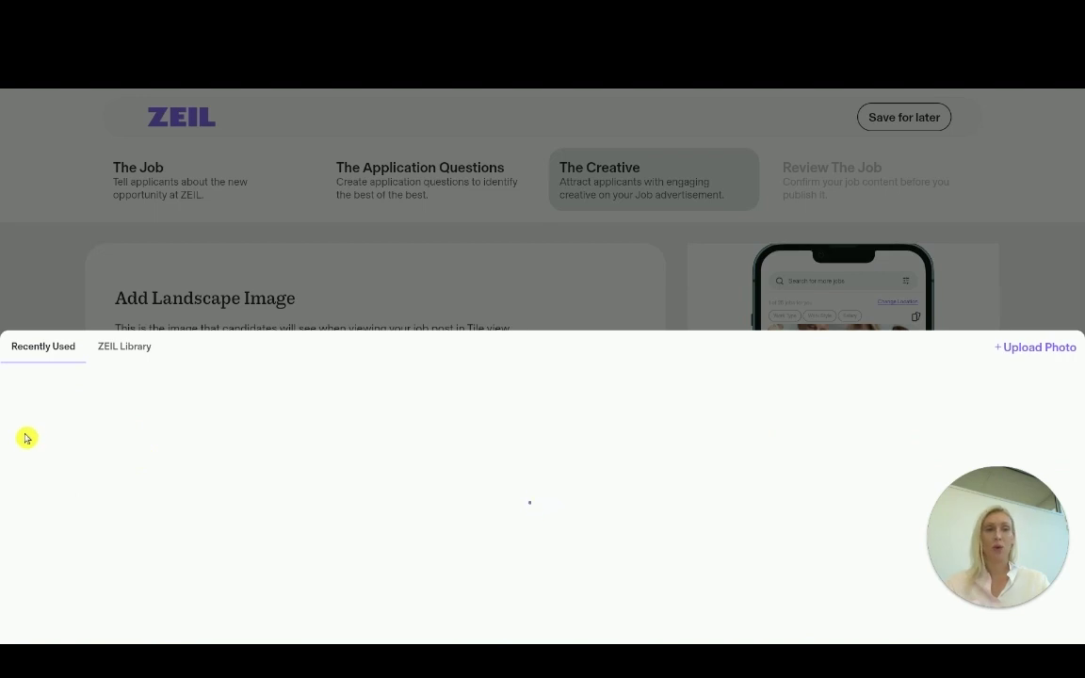
click(72, 405)
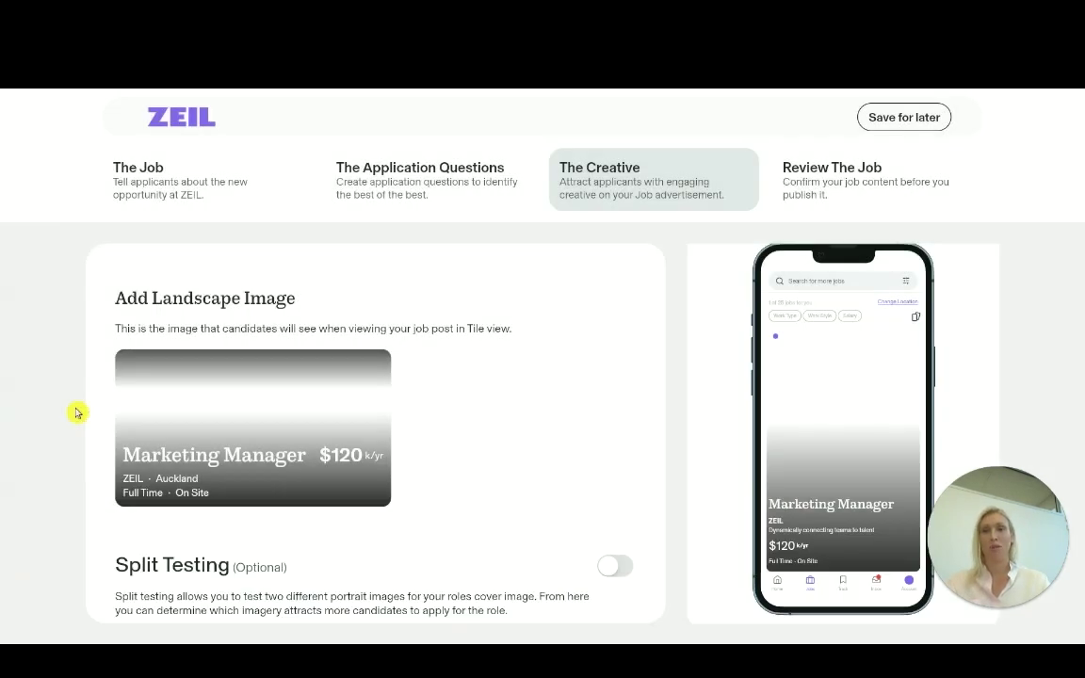
Step: Enable split testing with the ZEIL Library image "work here alongside the best" as the second cover, then save and continue to the job review
scroll(516, 486, down, 4)
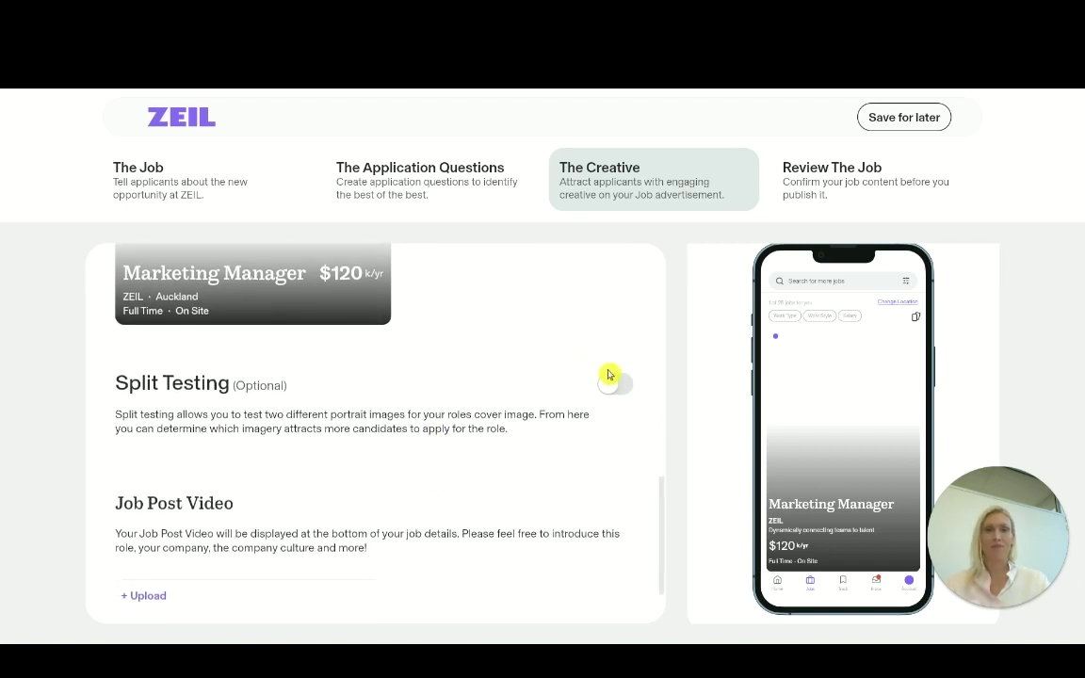
click(614, 387)
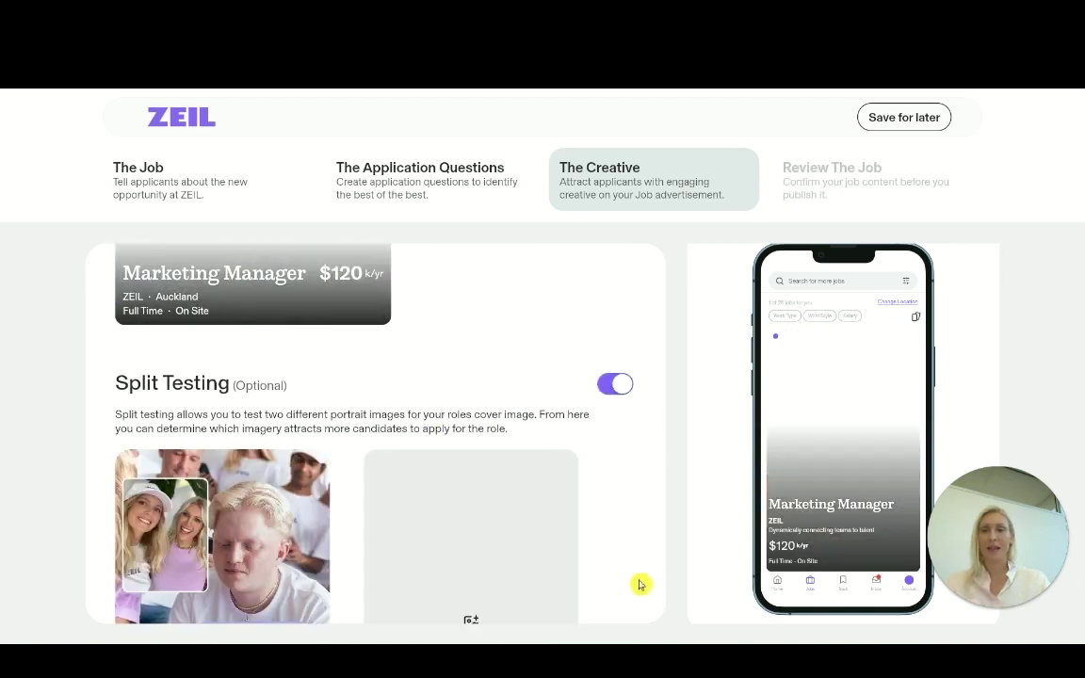
scroll(642, 581, down, 4)
click(479, 457)
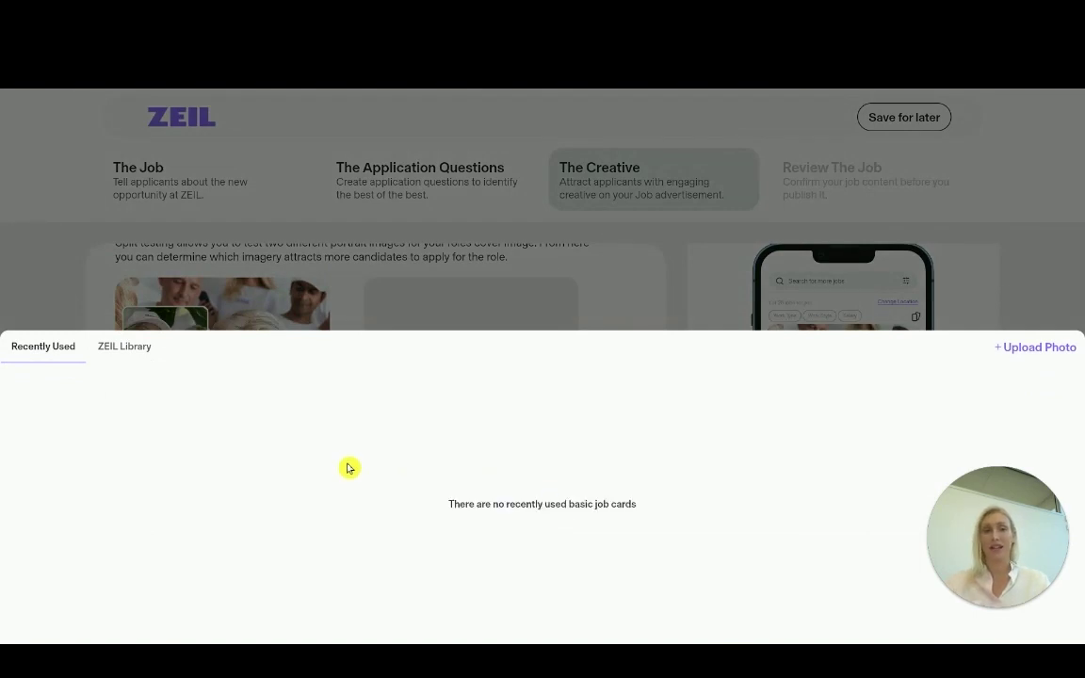
click(111, 347)
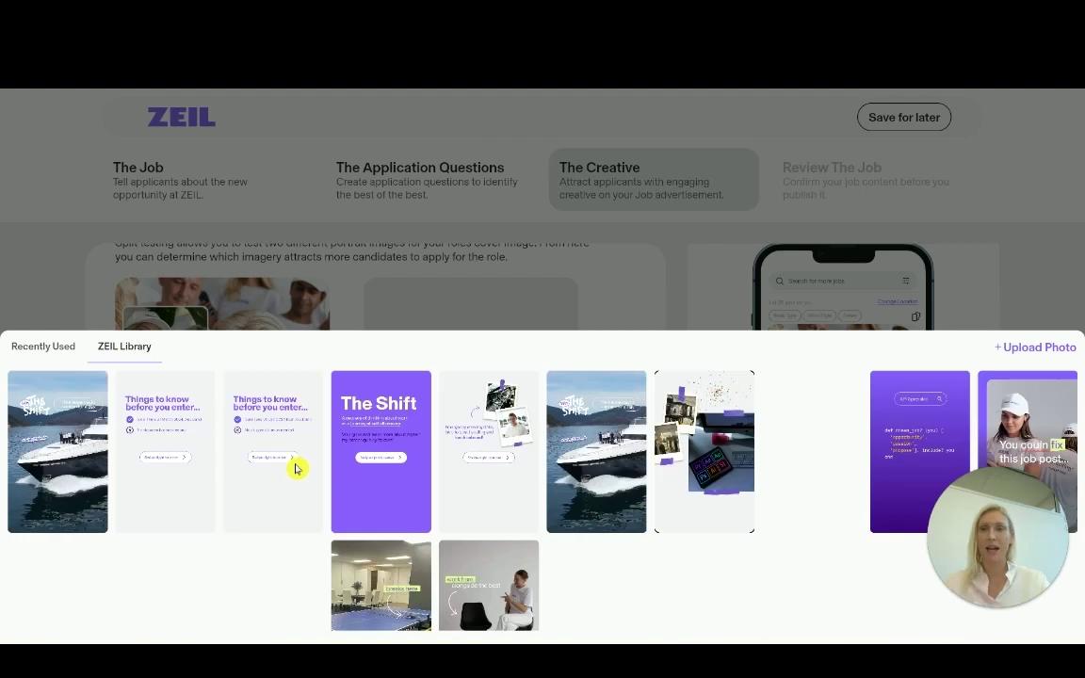
scroll(348, 524, down, 2)
scroll(351, 521, down, 2)
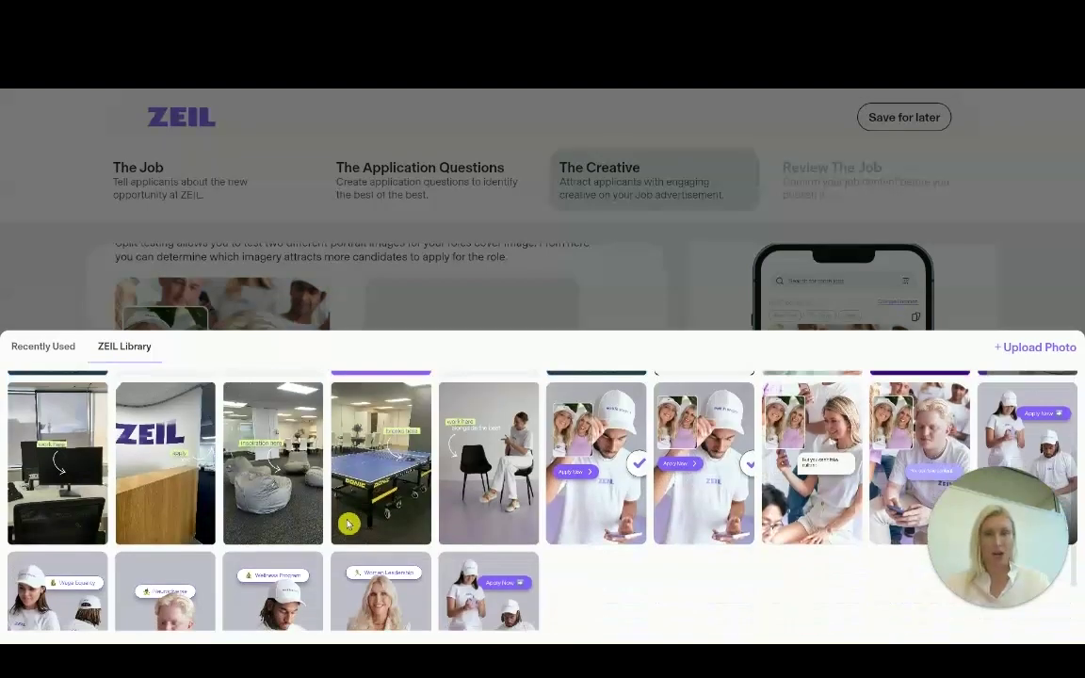
click(500, 479)
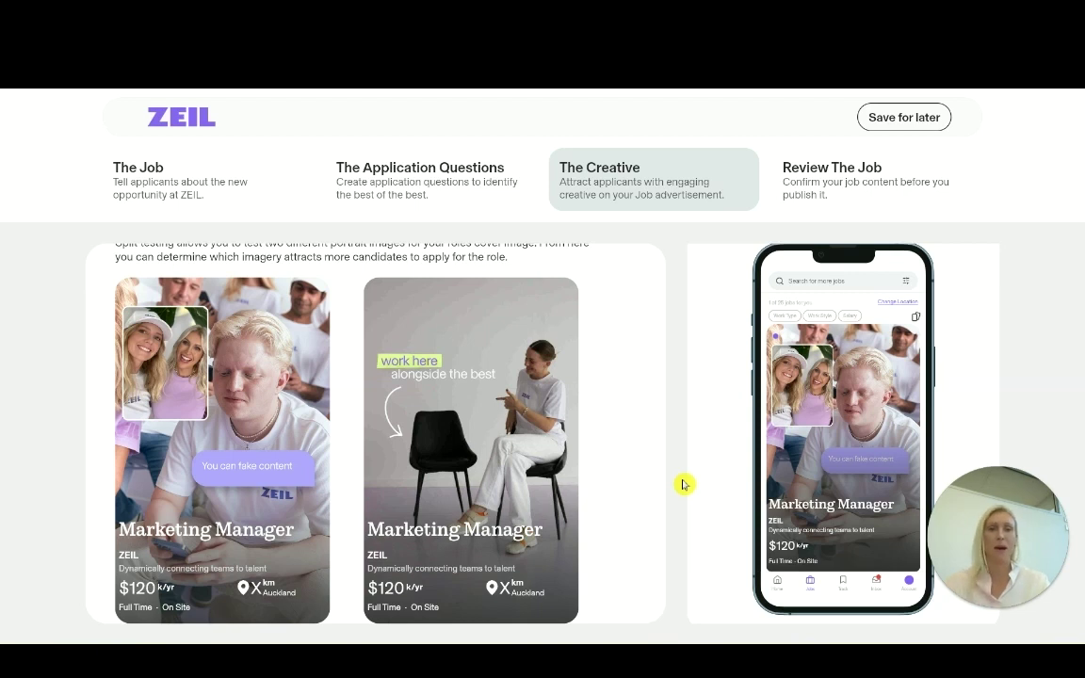
scroll(641, 424, down, 3)
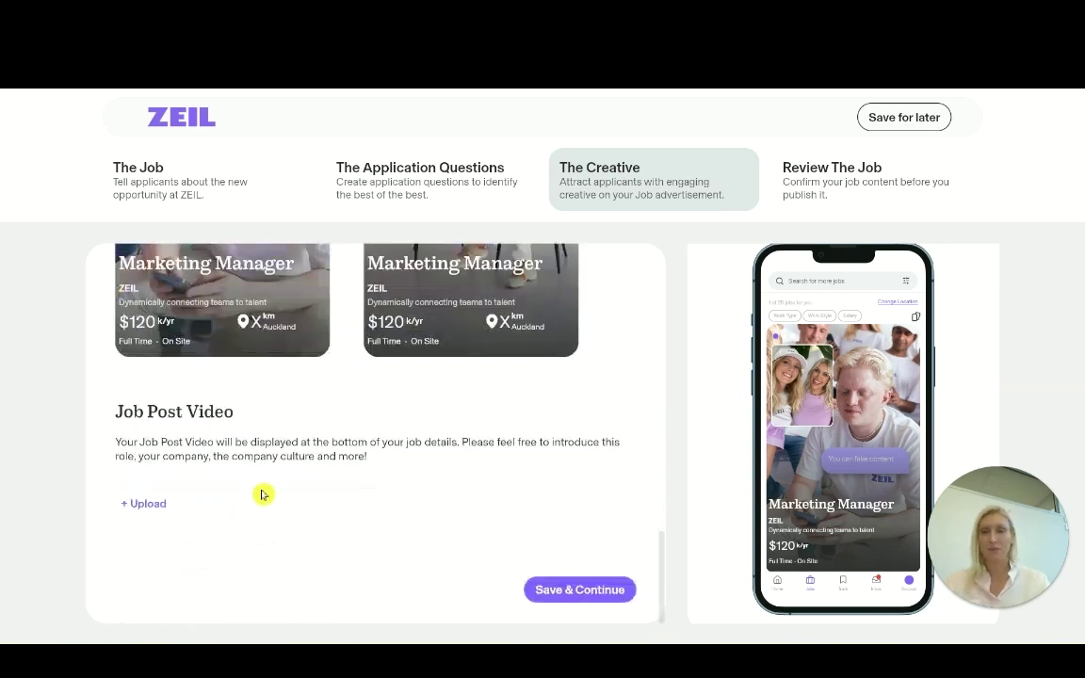
click(571, 592)
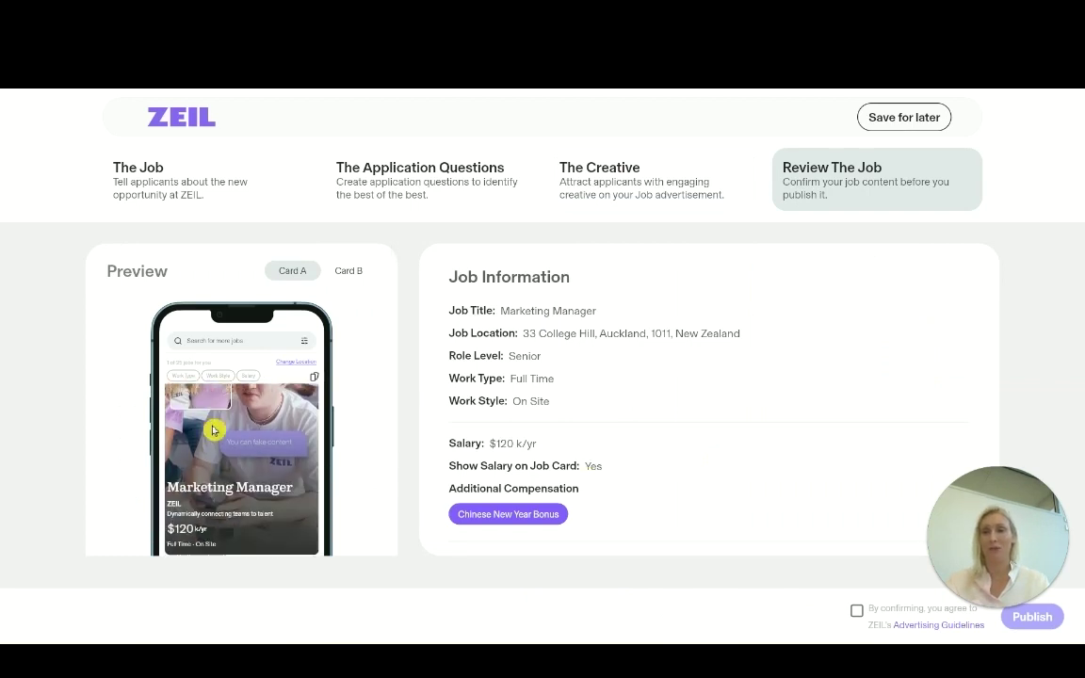
Step: Review the job information, description and application questions, then agree to ZEIL's Advertising Guidelines
scroll(629, 410, down, 3)
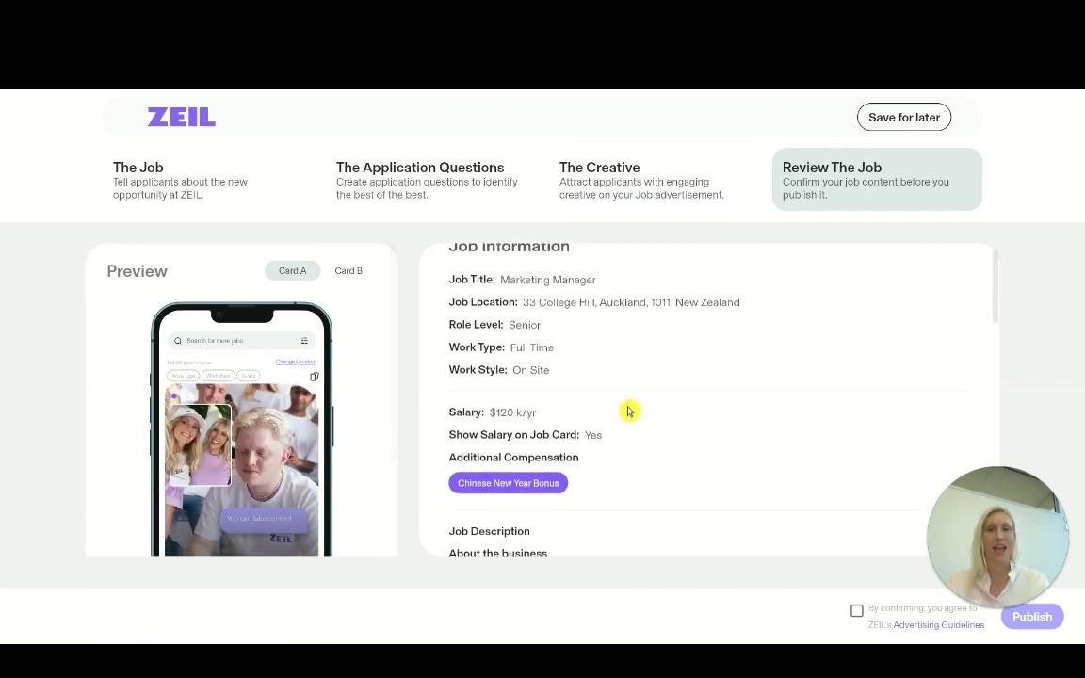
scroll(629, 410, down, 10)
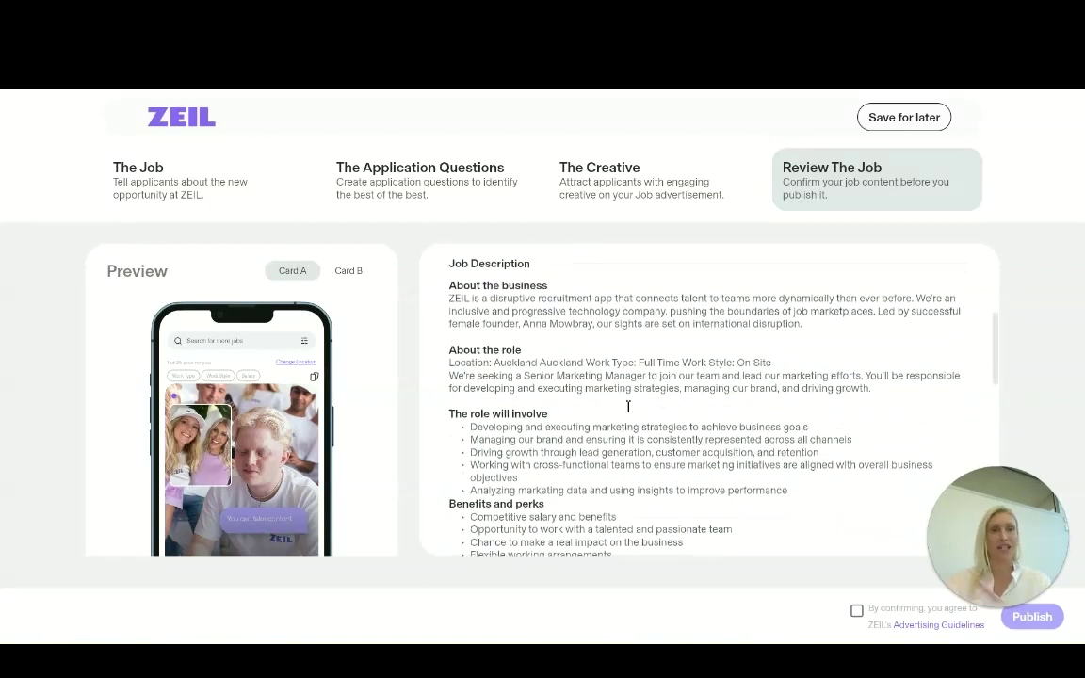
scroll(629, 409, down, 10)
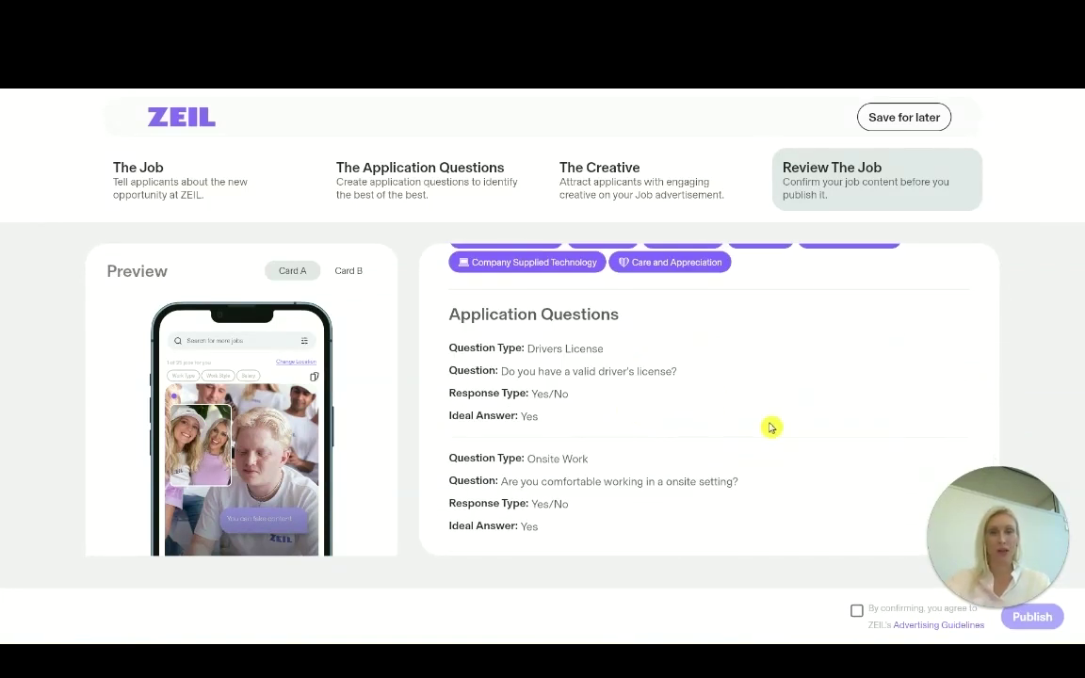
scroll(770, 426, up, 15)
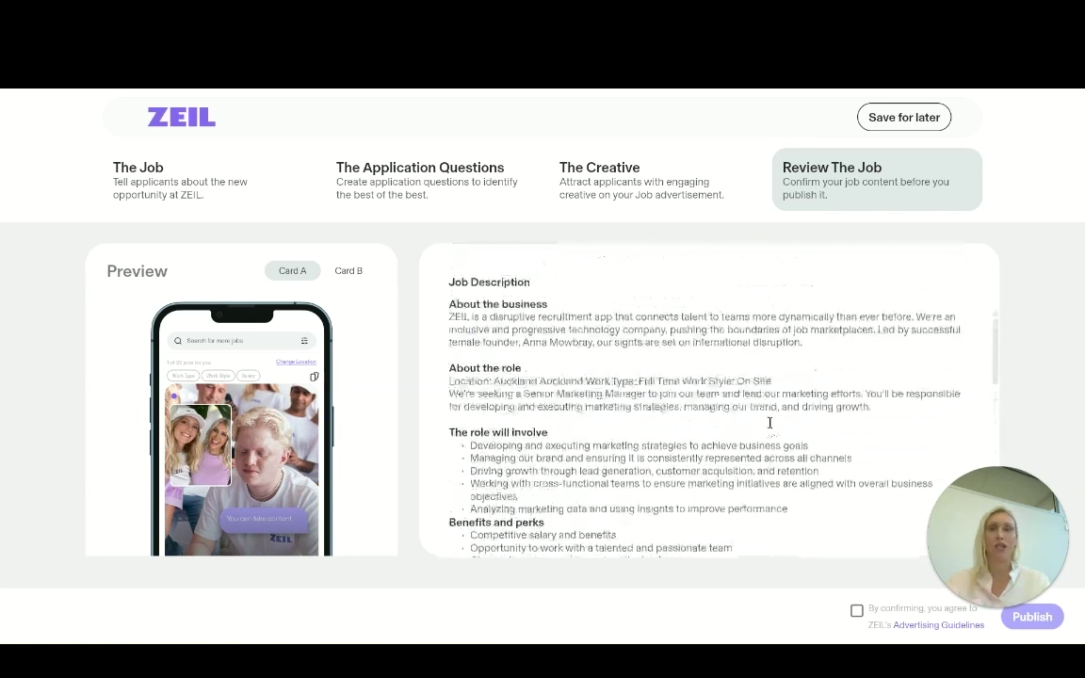
scroll(770, 426, up, 5)
click(858, 611)
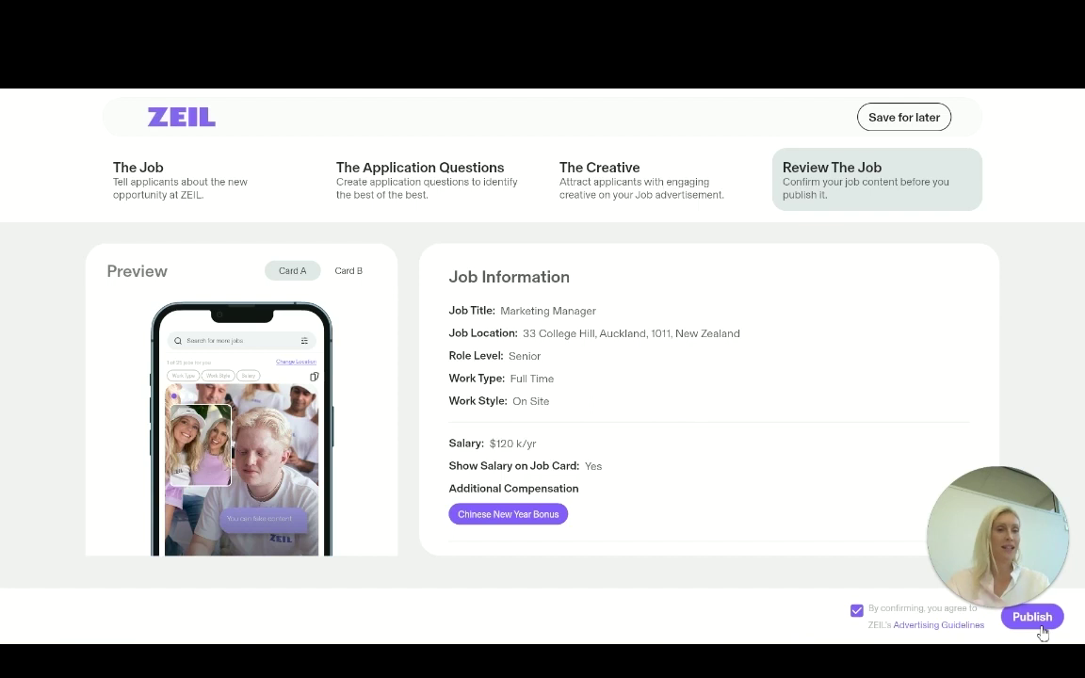
Step: Go back through the creative and application questions stages to the job stage and review its job information and salary details
click(577, 188)
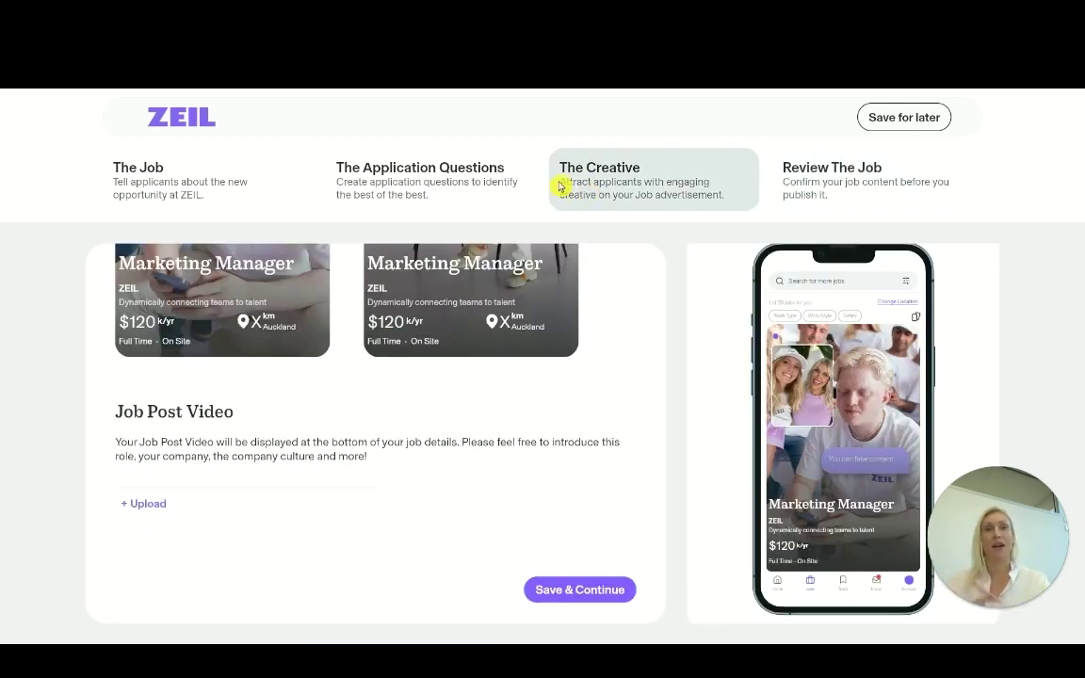
click(442, 179)
click(231, 182)
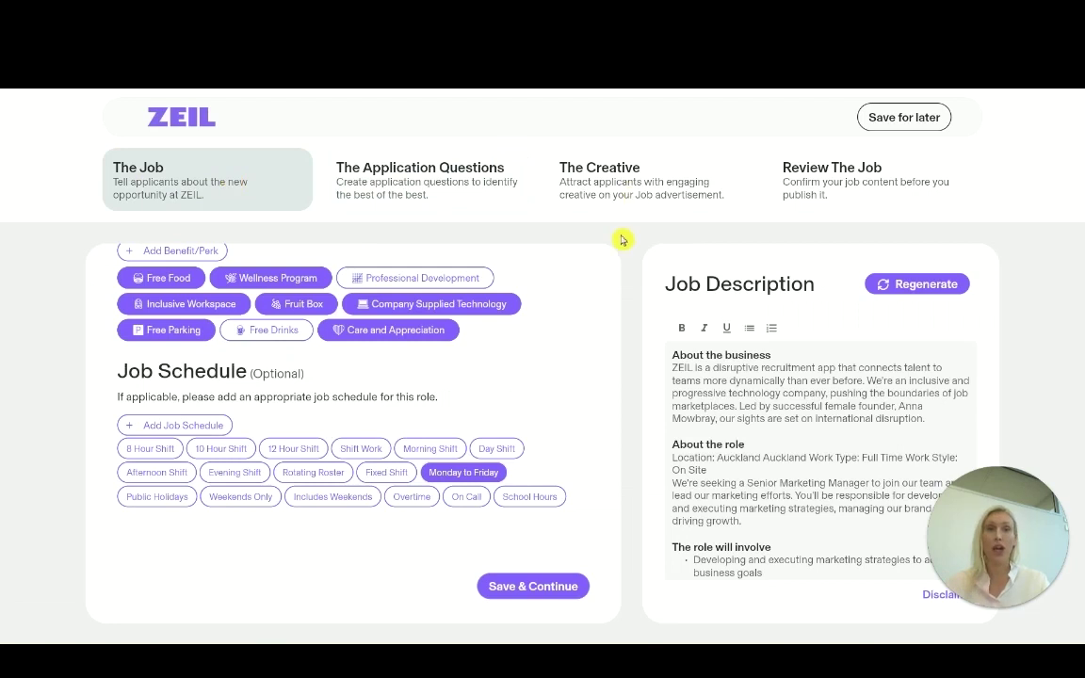
scroll(536, 304, up, 5)
scroll(535, 303, up, 3)
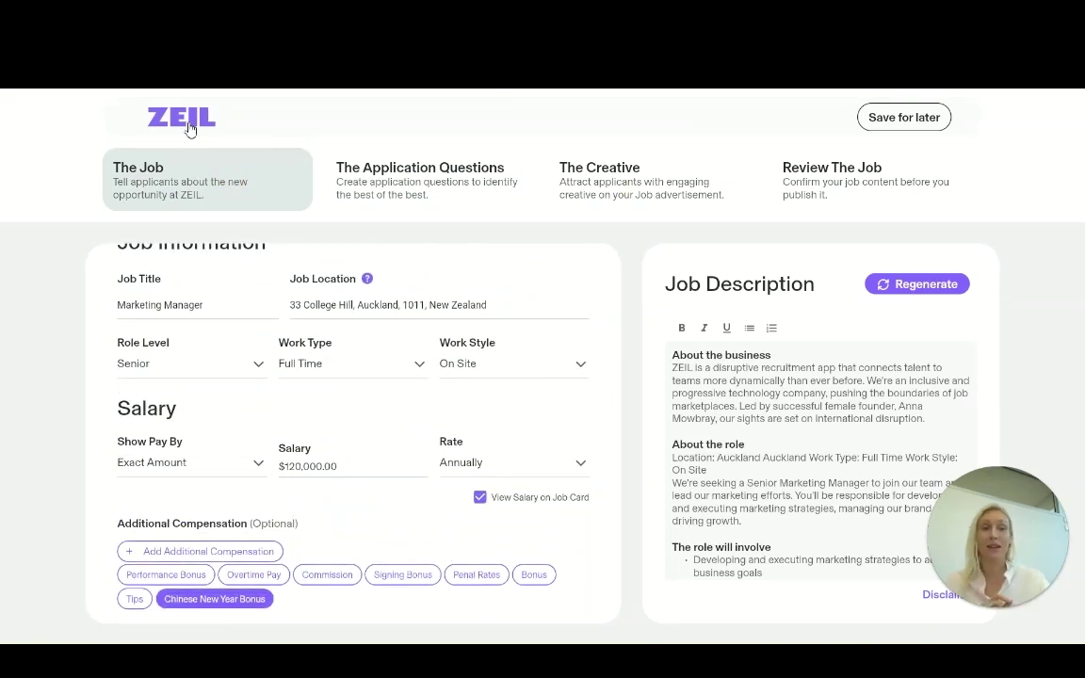
Step: Leave the job editor for the company home page and open the list of draft jobs
click(190, 128)
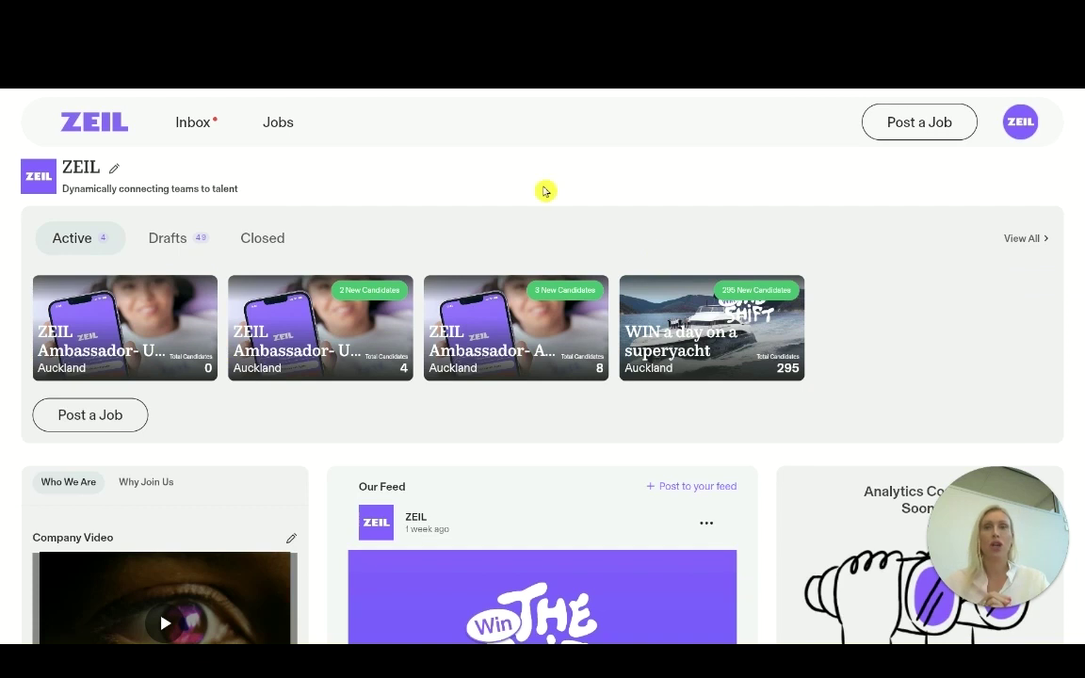
click(284, 131)
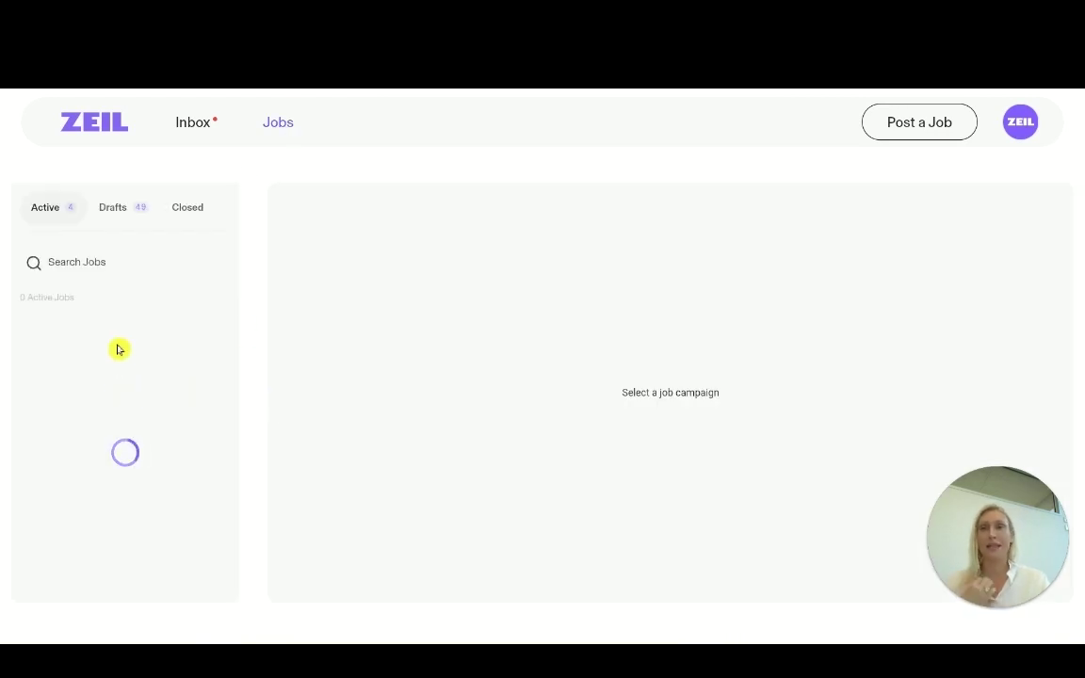
click(122, 218)
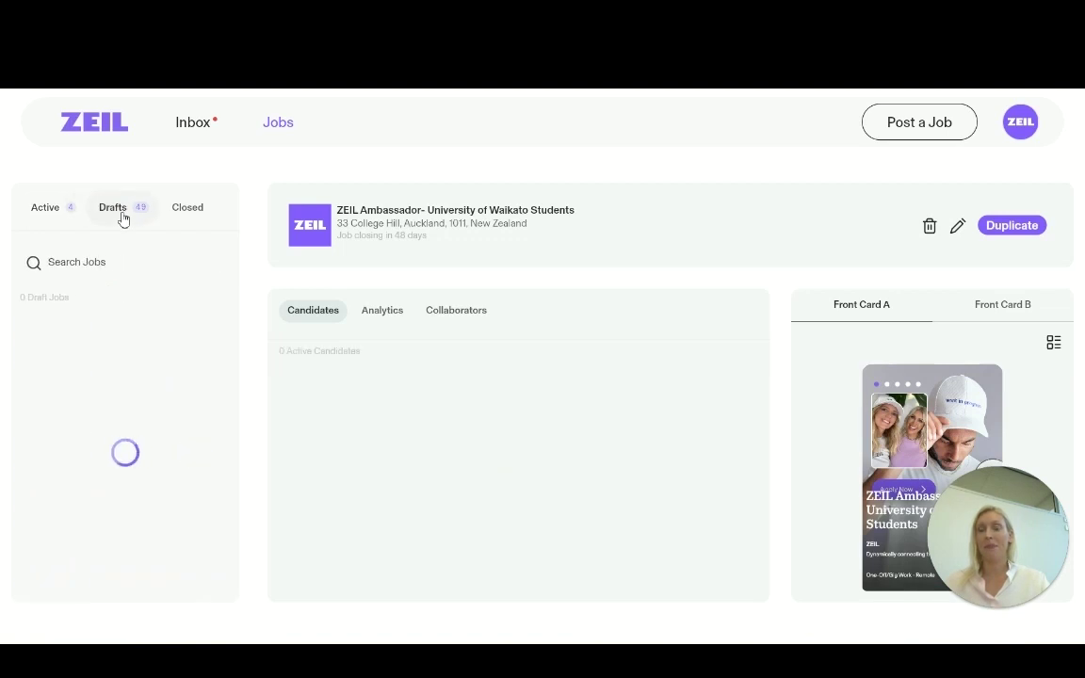